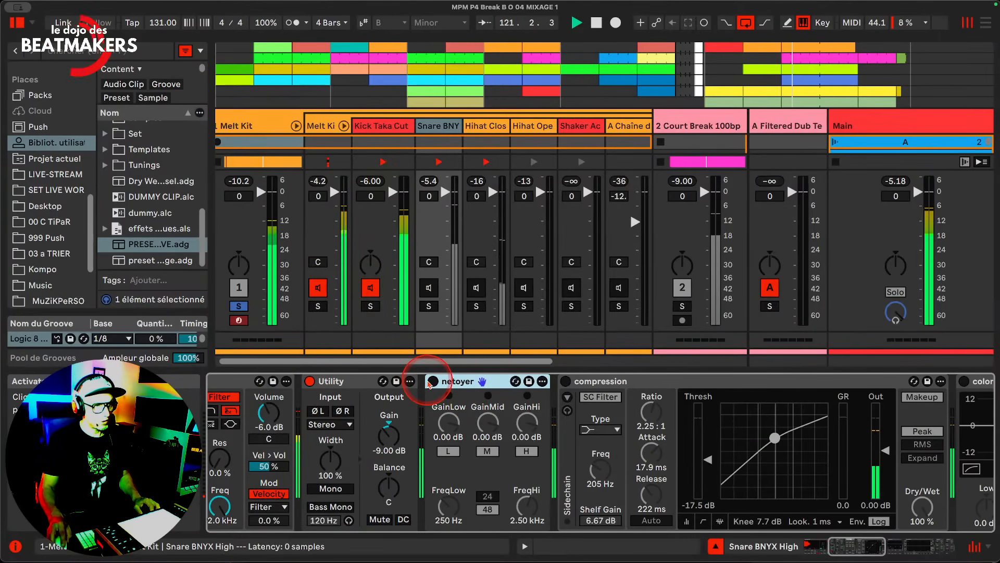
Enable the netoyer device on Snare BNYX High, then activate the snare chain and solo it
{"action": "left_click", "coordinate": [432, 381]}
{"action": "left_click", "coordinate": [429, 287]}
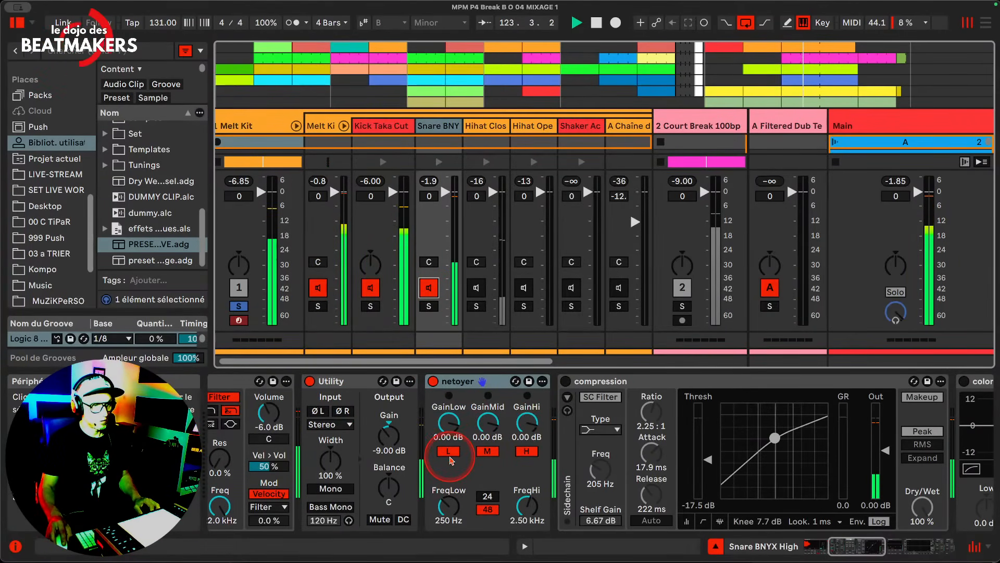
{"action": "left_click", "coordinate": [429, 305]}
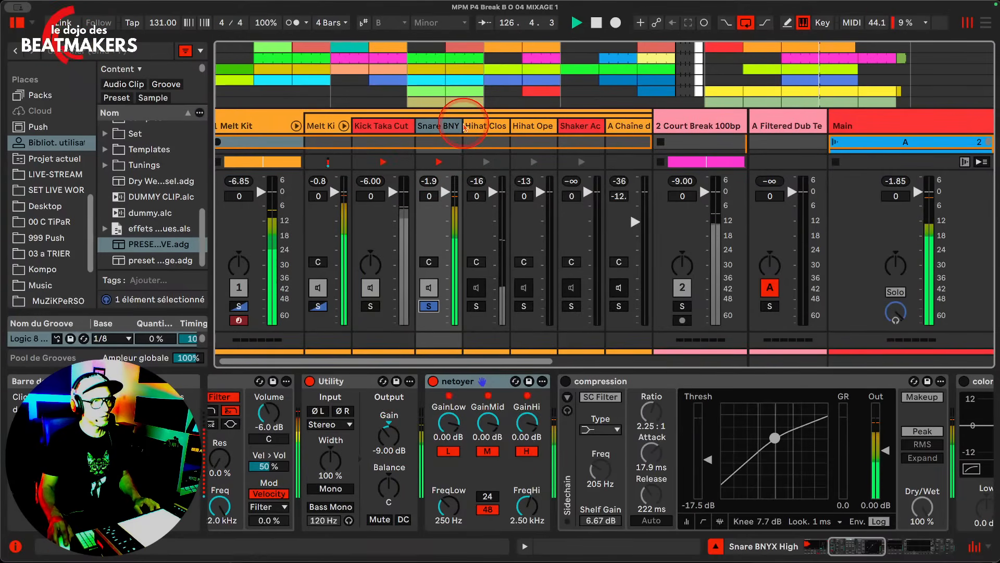
Widen the snare's mixer column, reset its peak level and lower the snare's Utility gain to -16.1 dB
{"action": "left_click_drag", "start_coordinate": [463, 123], "coordinate": [478, 124]}
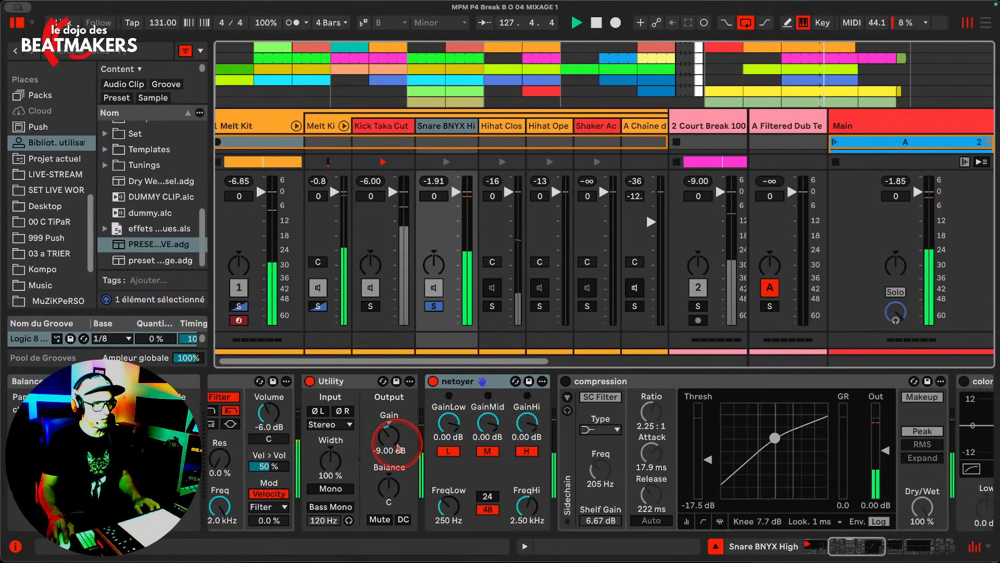
{"action": "left_click_drag", "start_coordinate": [391, 438], "coordinate": [392, 459]}
{"action": "left_click", "coordinate": [435, 183]}
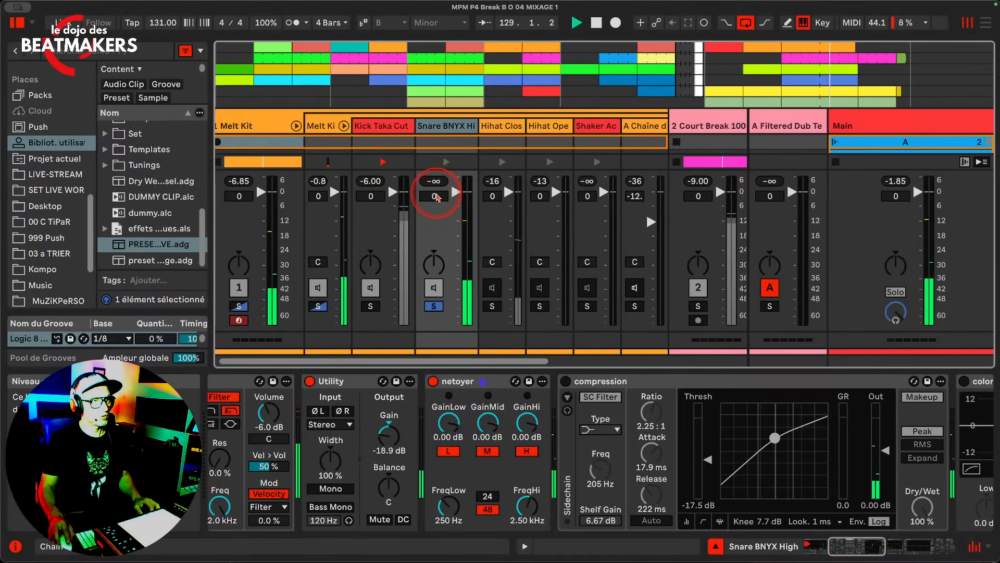
{"action": "left_click_drag", "start_coordinate": [391, 425], "coordinate": [392, 420]}
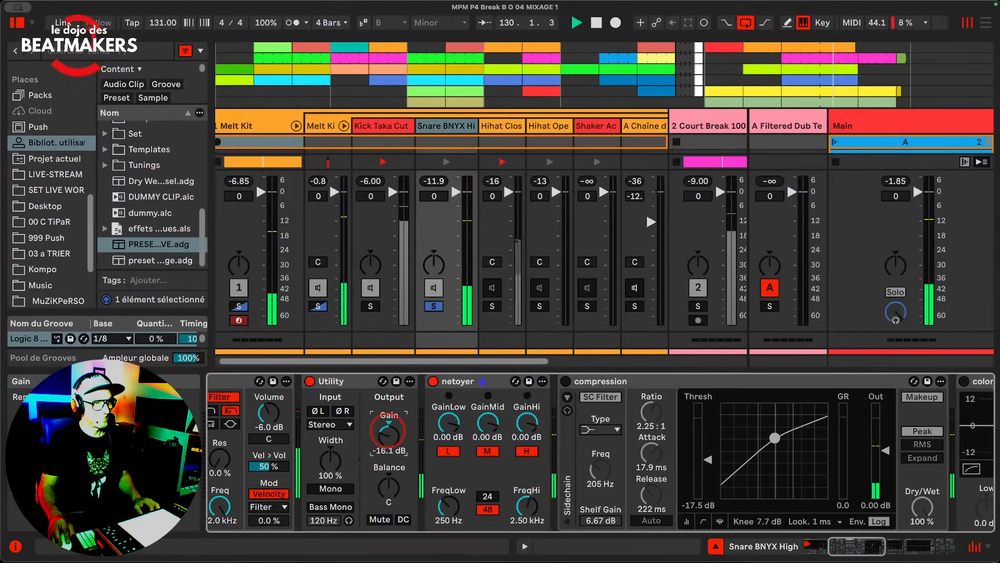
Move the solo from the snare chain to the 1 Melt Kit track and select Snare BNYX High again
{"action": "left_click", "coordinate": [434, 307]}
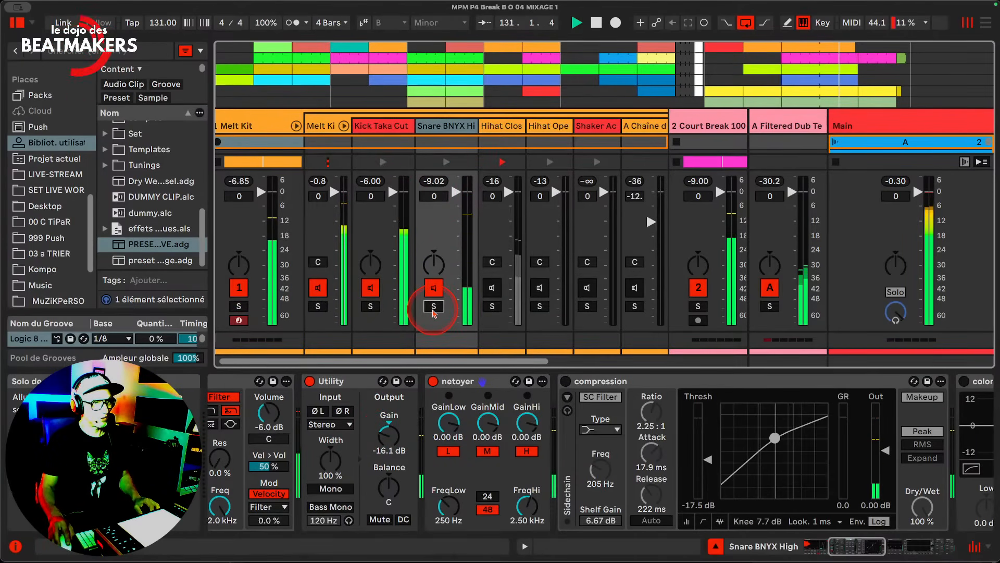
{"action": "left_click", "coordinate": [239, 306]}
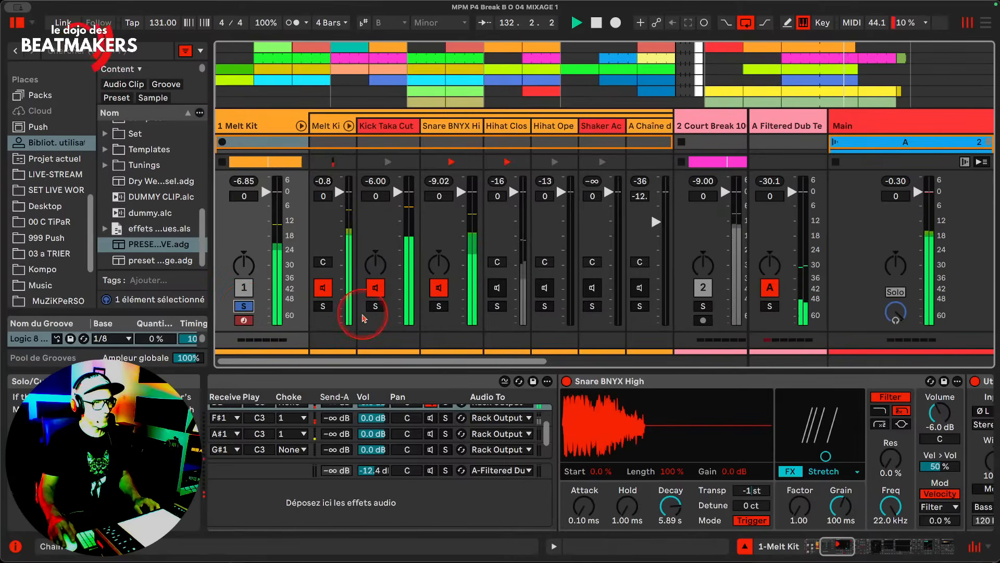
{"action": "left_click", "coordinate": [460, 125]}
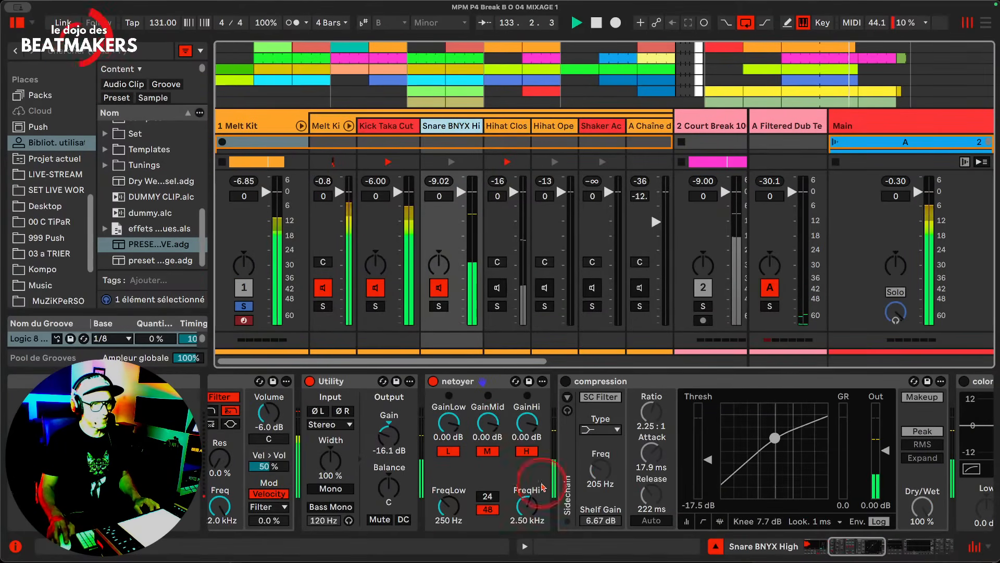
Adjust the snare's Utility gain by ear to -15.6 dB, resetting the chain's peak level between changes
{"action": "scroll", "coordinate": [590, 461], "scroll_direction": "left", "scroll_amount": 3}
{"action": "left_click", "coordinate": [542, 434]}
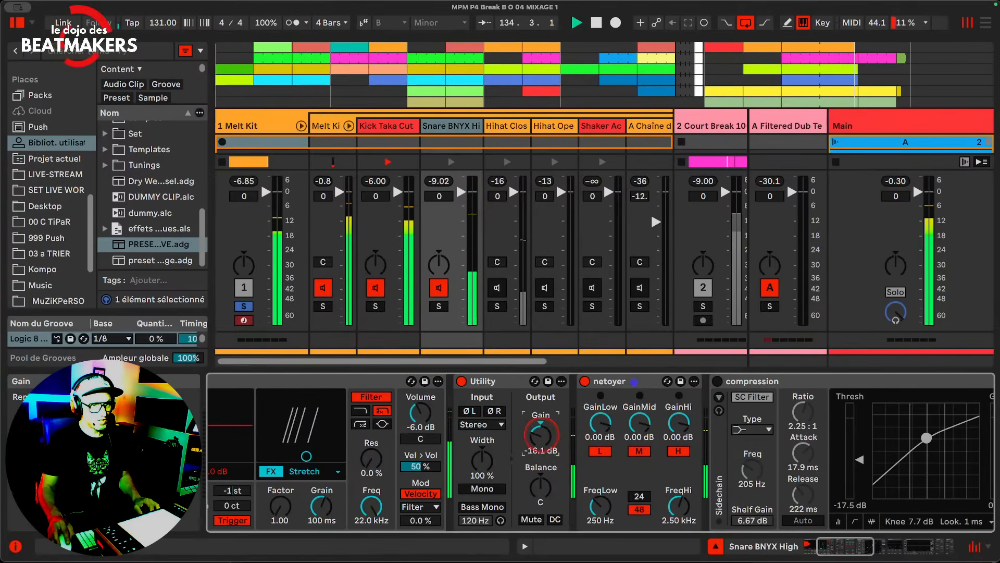
{"action": "left_click_drag", "start_coordinate": [541, 436], "coordinate": [541, 420]}
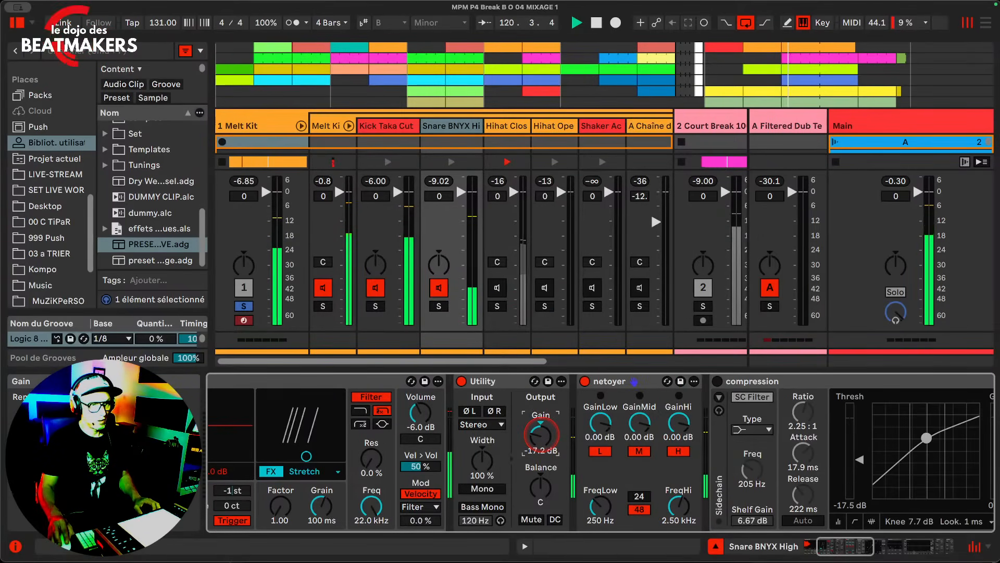
{"action": "left_click_drag", "start_coordinate": [540, 435], "coordinate": [541, 434]}
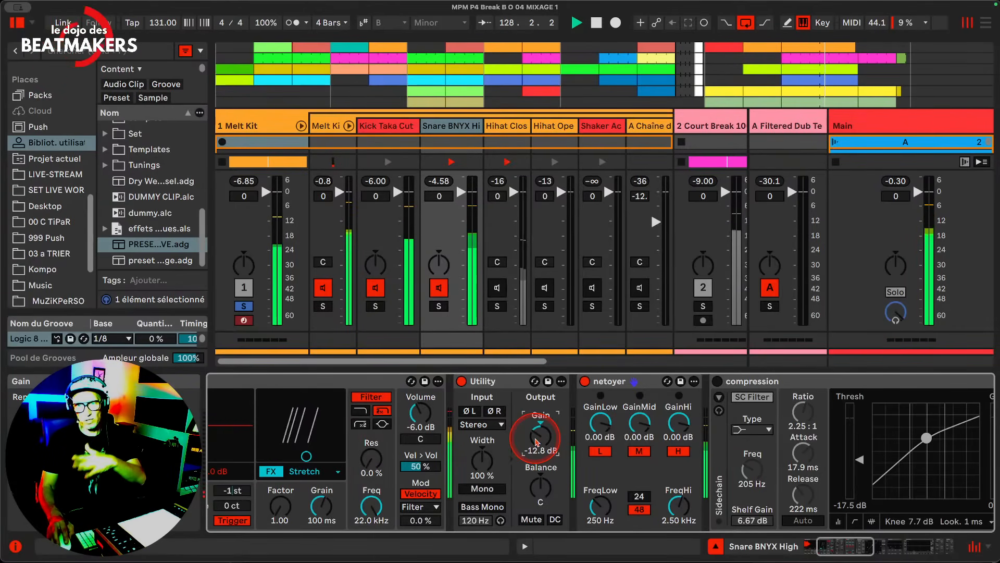
{"action": "left_click", "coordinate": [435, 182]}
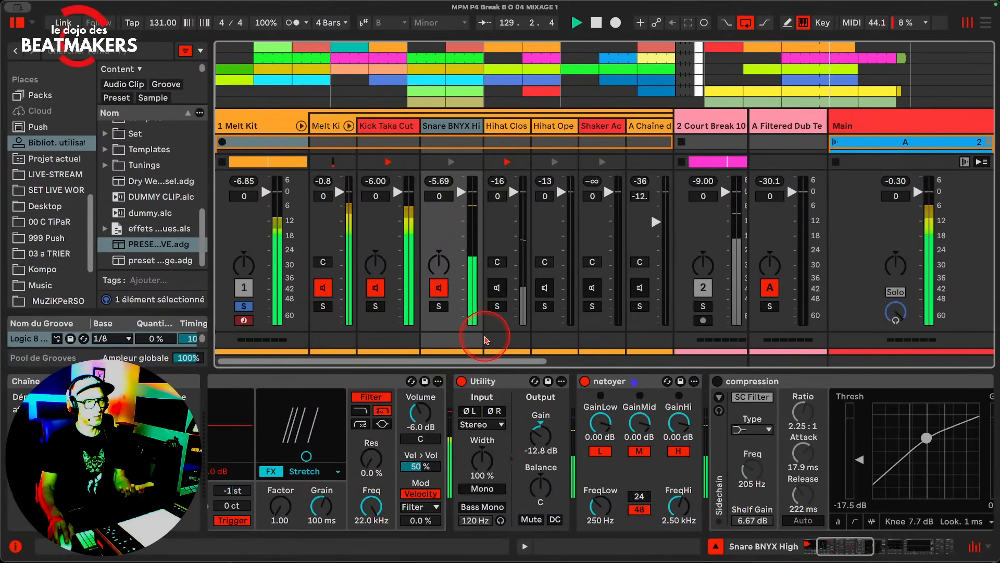
{"action": "left_click_drag", "start_coordinate": [541, 431], "coordinate": [540, 434]}
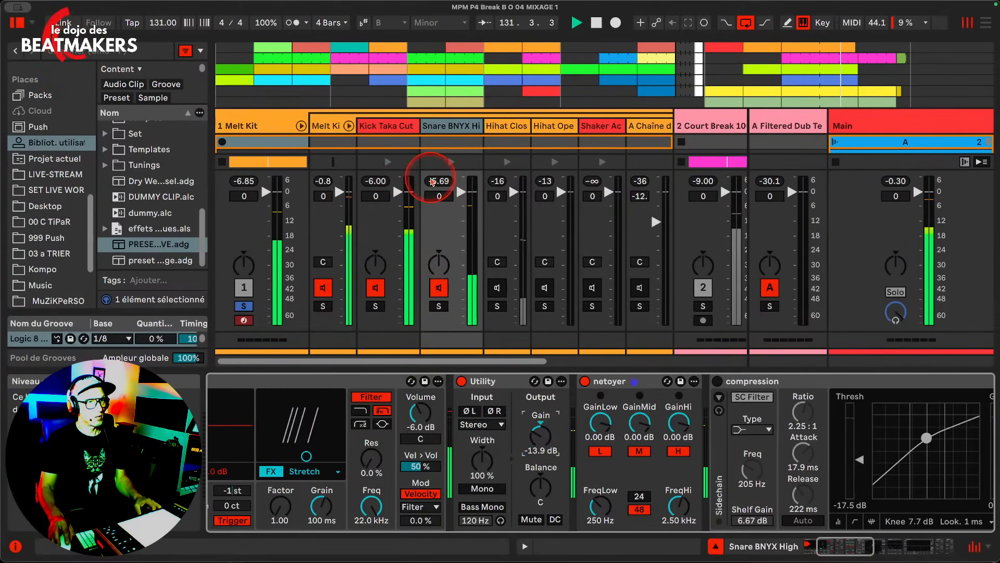
{"action": "left_click", "coordinate": [436, 182]}
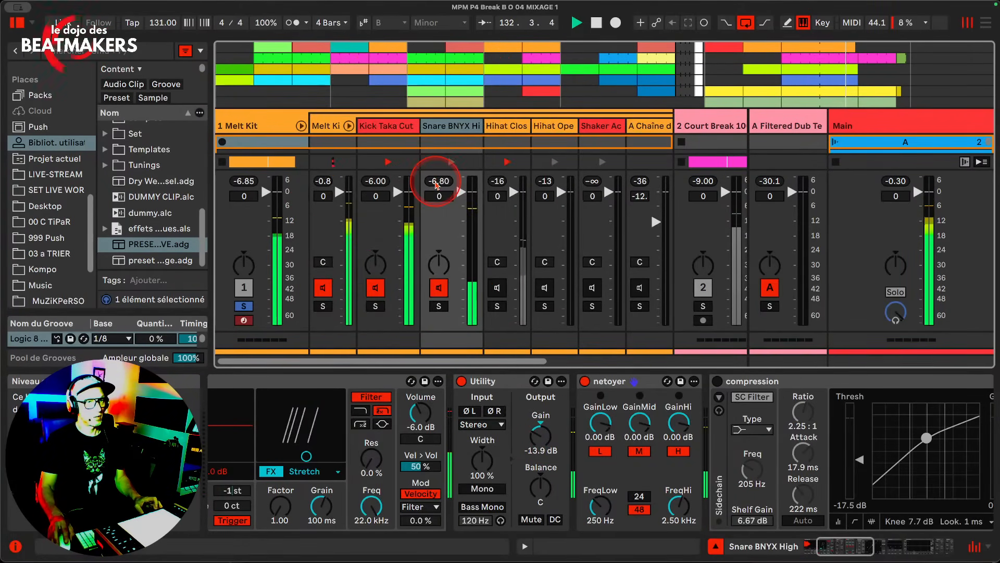
{"action": "left_click", "coordinate": [540, 433]}
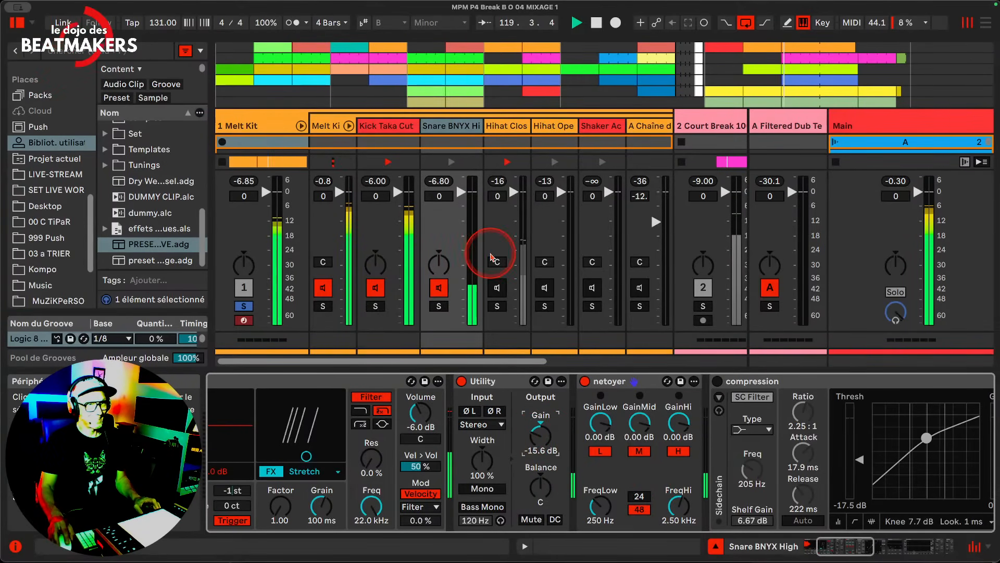
{"action": "left_click", "coordinate": [441, 182]}
Solo the snare, turn off netoyer's low band and set FreqLow to 120 Hz
{"action": "scroll", "coordinate": [660, 488], "scroll_direction": "right", "scroll_amount": 3}
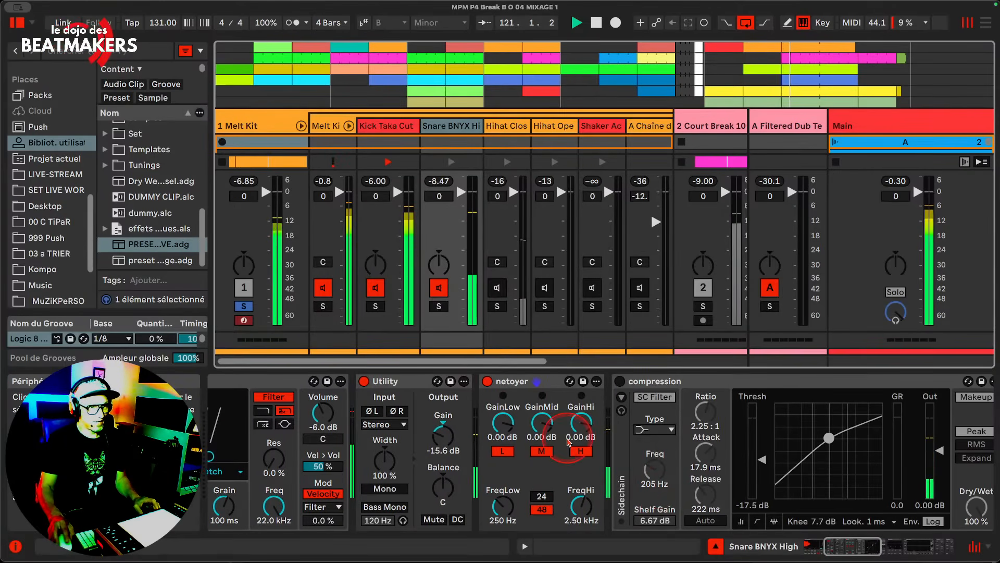
{"action": "left_click", "coordinate": [439, 306]}
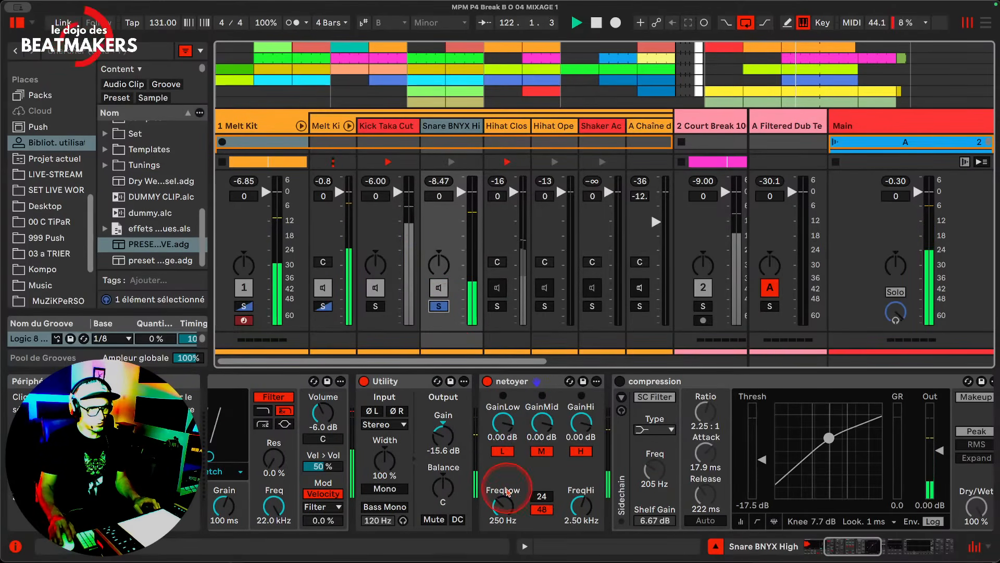
{"action": "left_click_drag", "start_coordinate": [500, 505], "coordinate": [499, 510]}
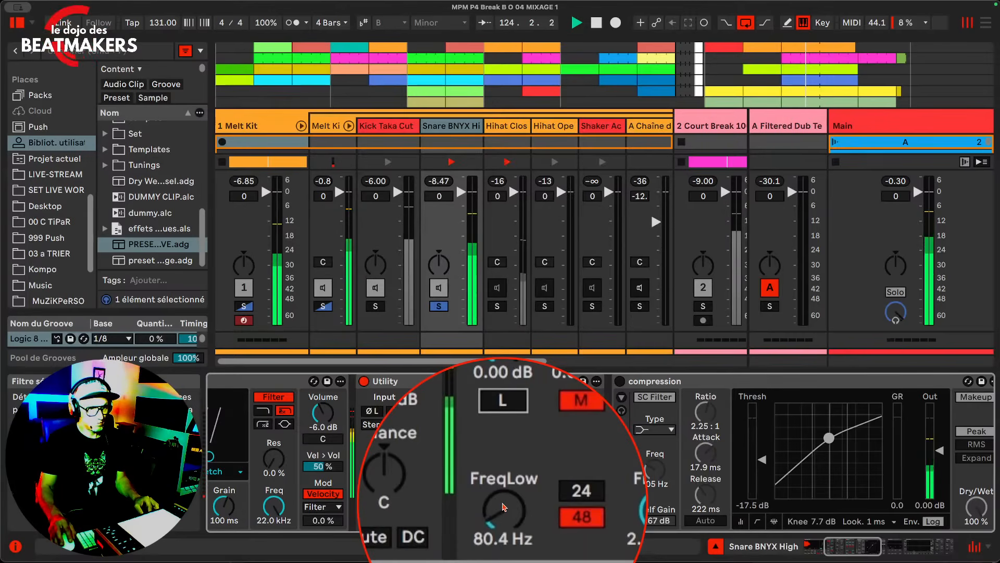
{"action": "mouse_move", "coordinate": [503, 504]}
{"action": "left_mouse_down"}
{"action": "mouse_move", "coordinate": [503, 512]}
{"action": "mouse_move", "coordinate": [503, 500]}
{"action": "left_mouse_up"}
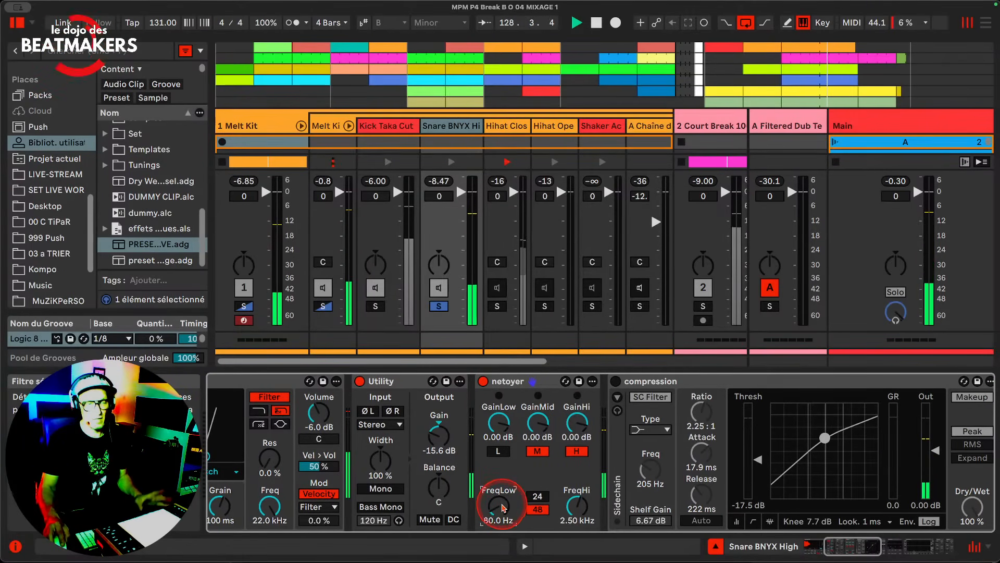
{"action": "mouse_move", "coordinate": [502, 513]}
{"action": "left_mouse_down"}
{"action": "mouse_move", "coordinate": [502, 497]}
{"action": "mouse_move", "coordinate": [499, 514]}
{"action": "mouse_move", "coordinate": [498, 501]}
{"action": "mouse_move", "coordinate": [509, 515]}
{"action": "left_mouse_up"}
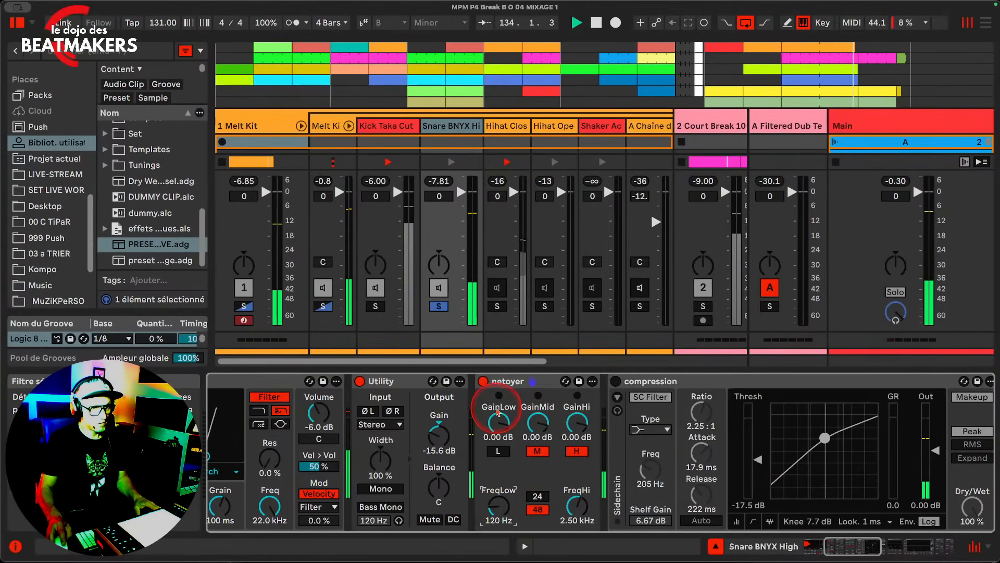
Compare the snare with netoyer bypassed and enabled, raise the Utility gain to -13.9 dB, and stop playback
{"action": "left_click", "coordinate": [483, 381]}
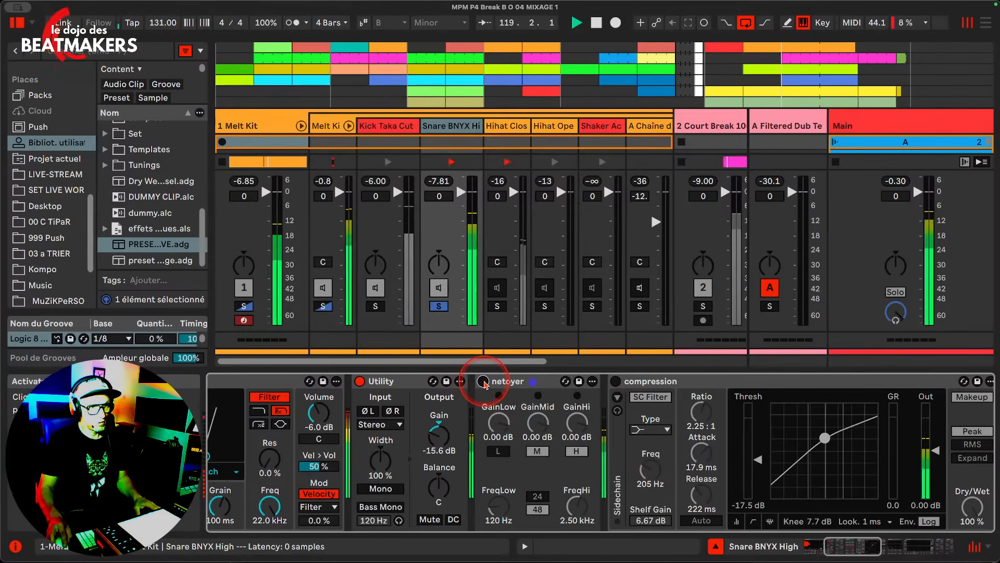
{"action": "left_click", "coordinate": [483, 381]}
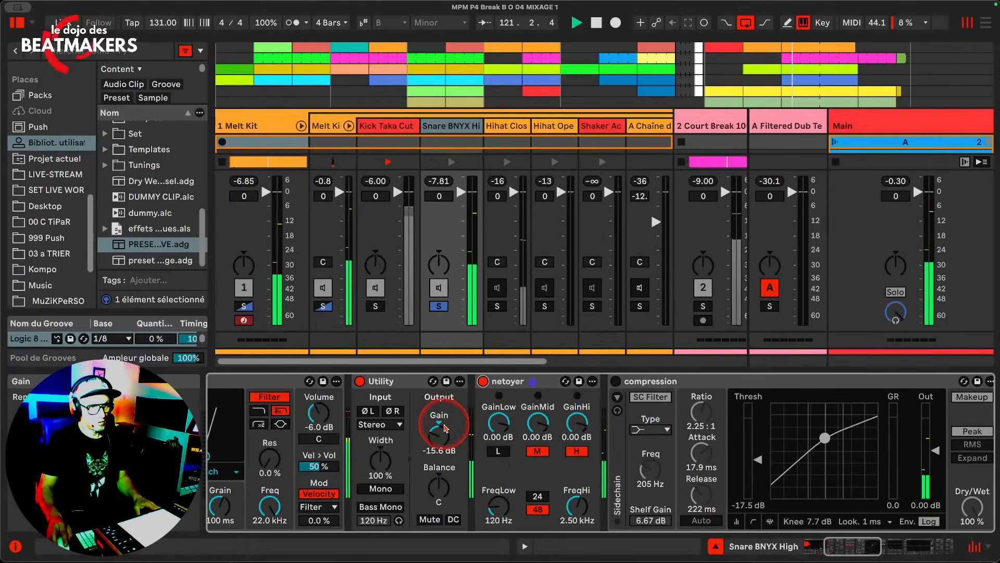
{"action": "left_click_drag", "start_coordinate": [445, 428], "coordinate": [445, 421]}
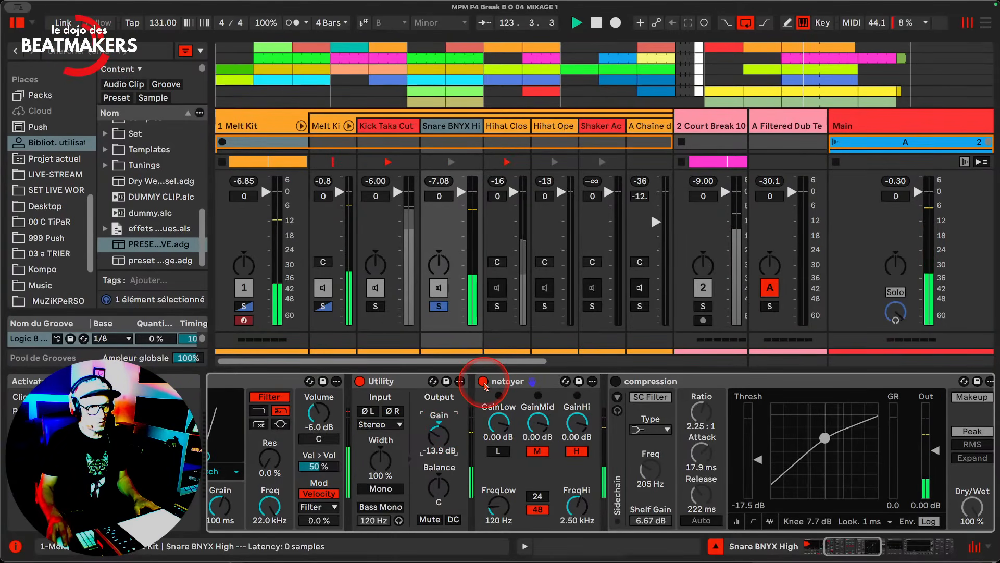
{"action": "left_click", "coordinate": [484, 385]}
{"action": "left_click", "coordinate": [484, 384]}
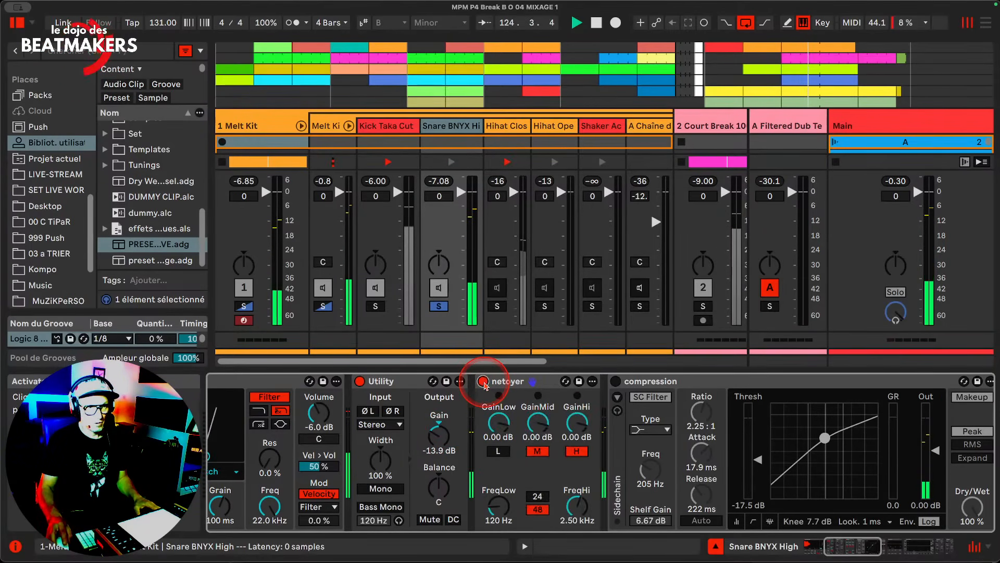
{"action": "key", "text": "space"}
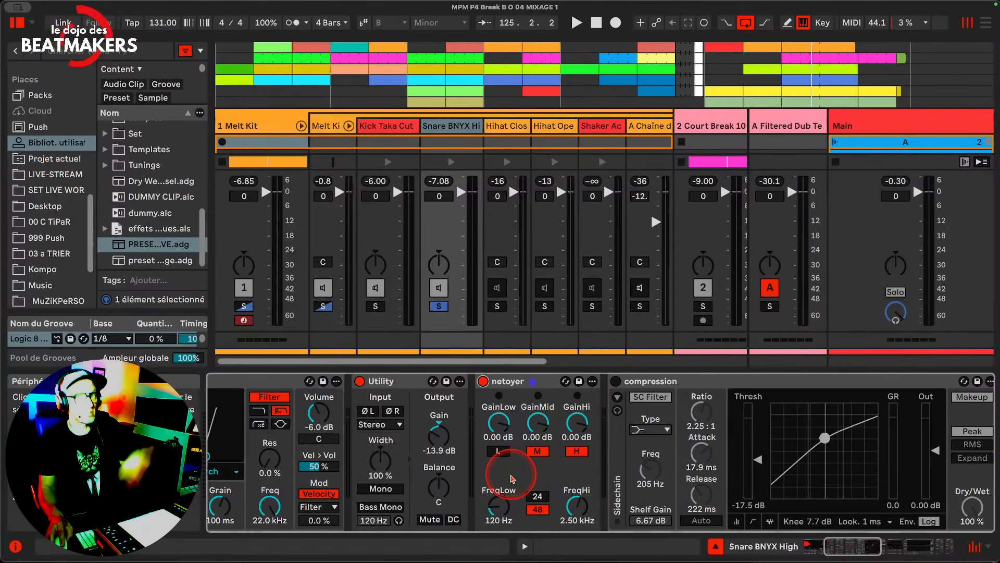
Resume playback and try cutting netoyer's high band, sweeping FreqHi to 10.2 kHz and comparing with the device bypassed
{"action": "key", "text": "space"}
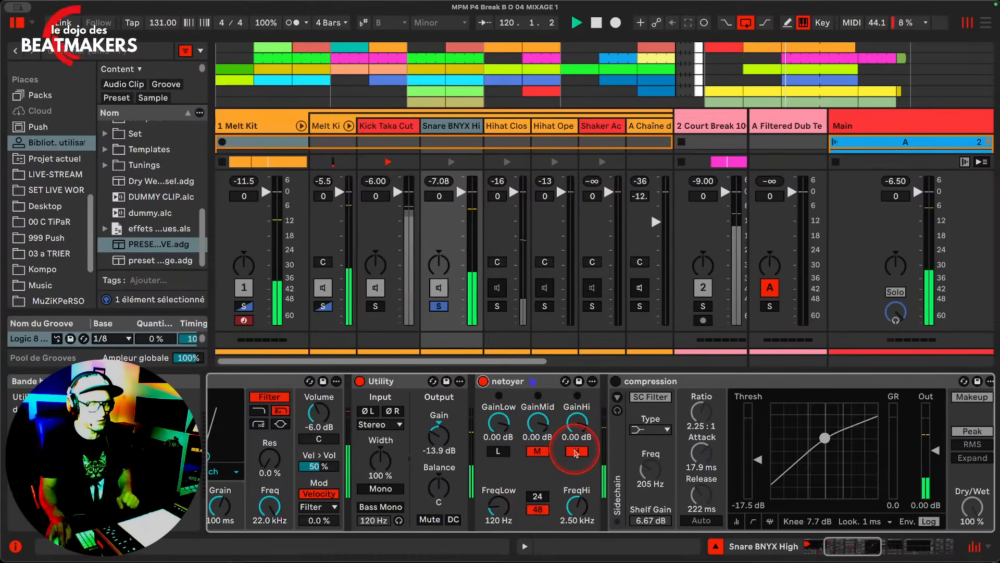
{"action": "left_click", "coordinate": [576, 451]}
{"action": "left_click_drag", "start_coordinate": [575, 510], "coordinate": [576, 479]}
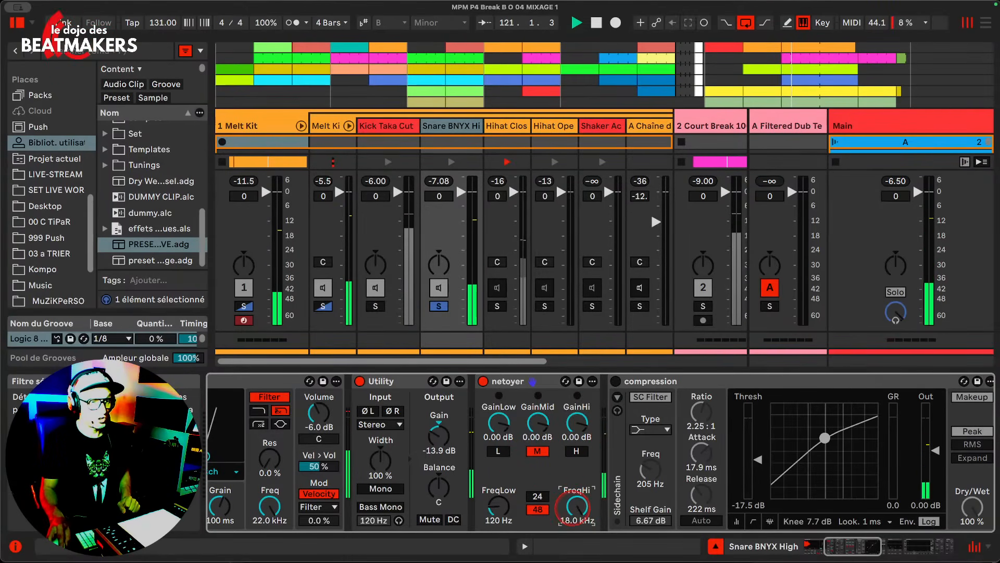
{"action": "left_click", "coordinate": [577, 451]}
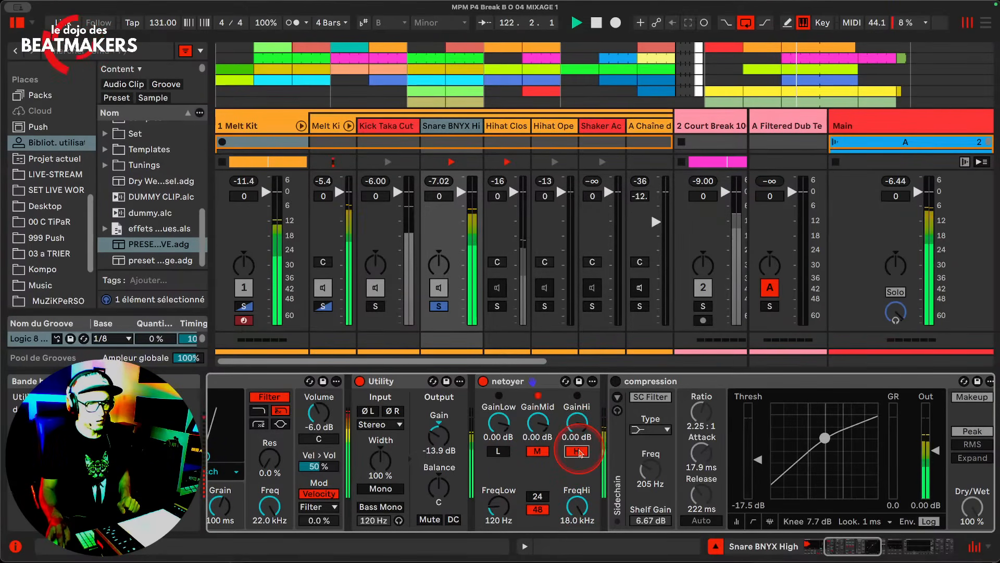
{"action": "left_click_drag", "start_coordinate": [577, 498], "coordinate": [578, 506]}
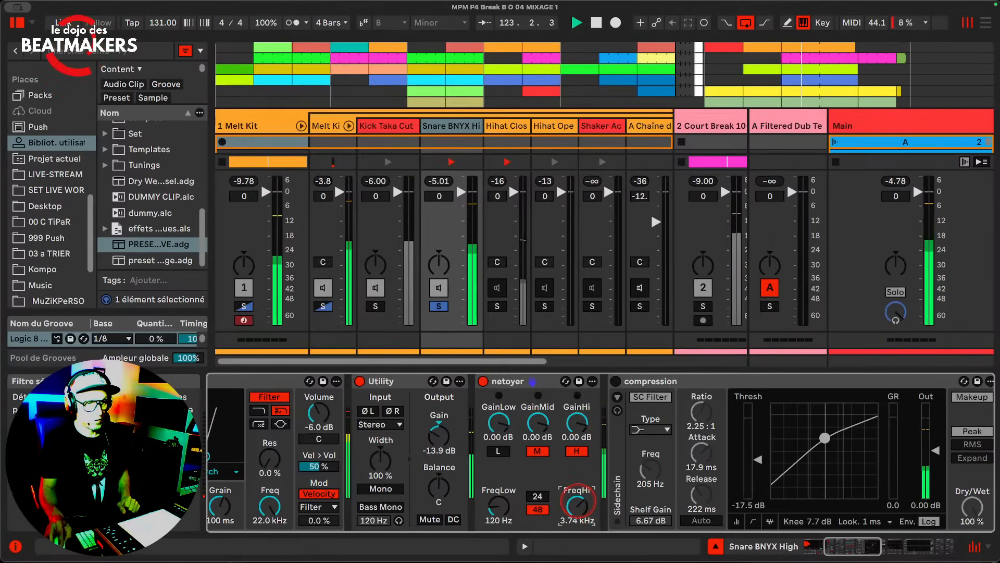
{"action": "left_click", "coordinate": [576, 451]}
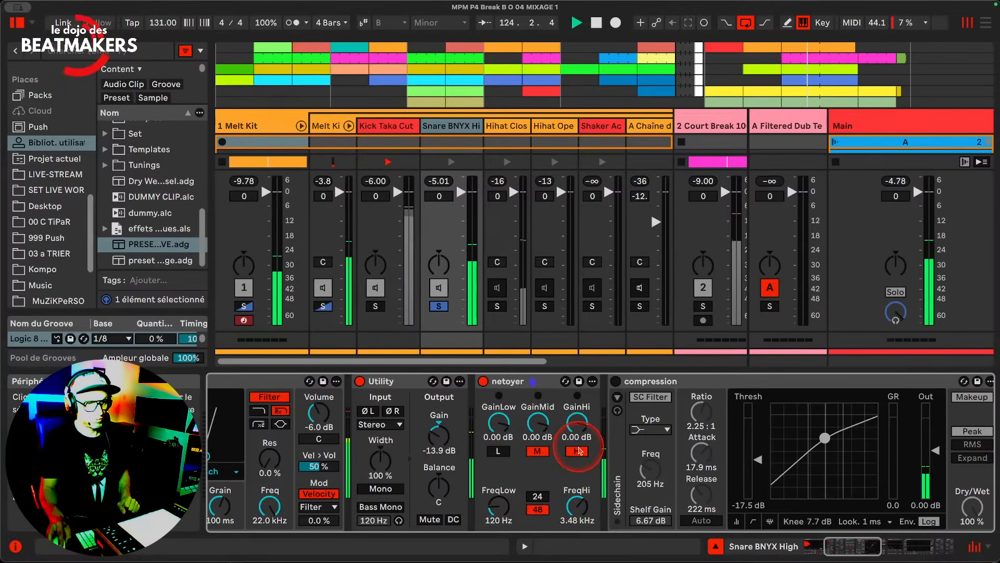
{"action": "left_click_drag", "start_coordinate": [577, 509], "coordinate": [577, 508]}
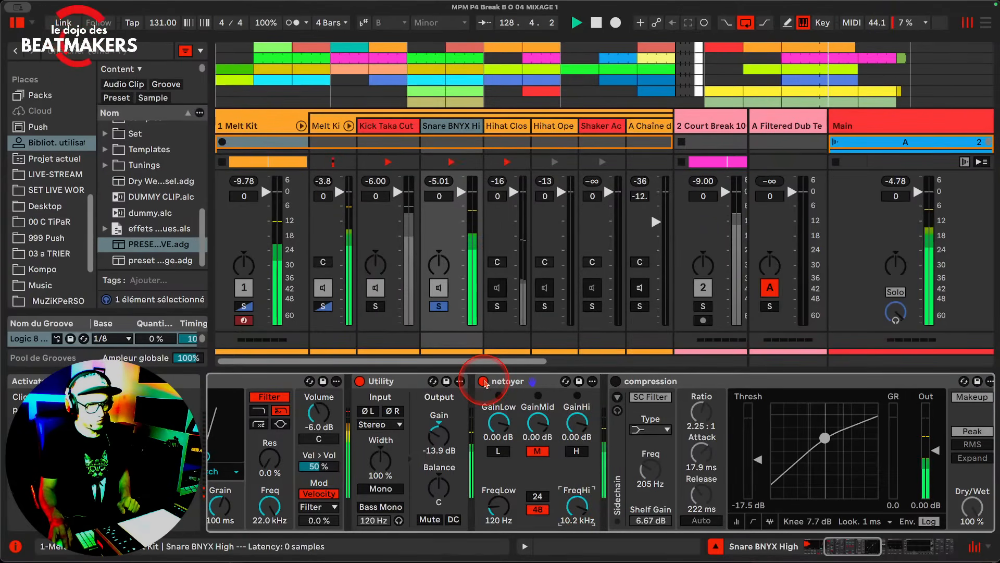
{"action": "left_click", "coordinate": [484, 382]}
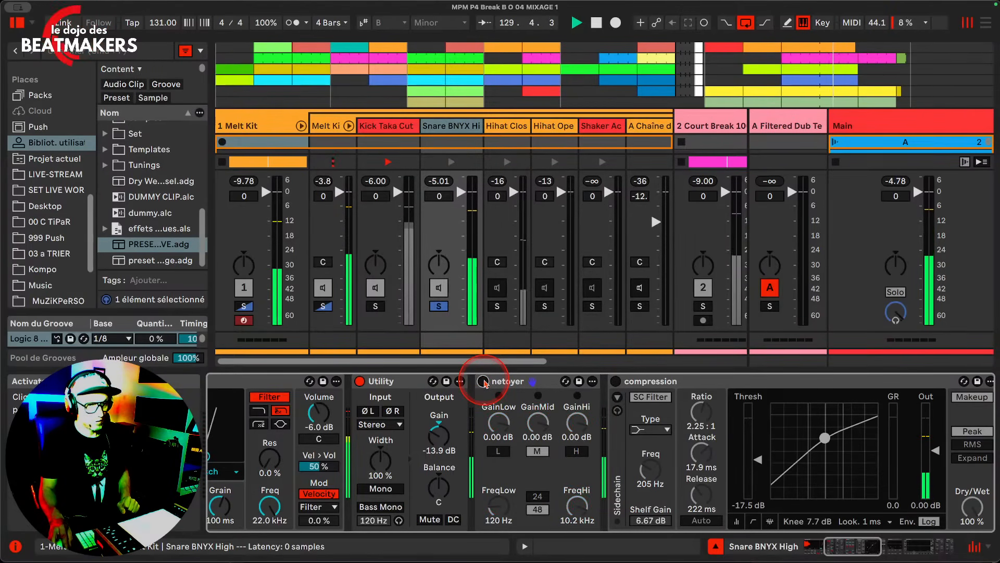
{"action": "left_click", "coordinate": [483, 382]}
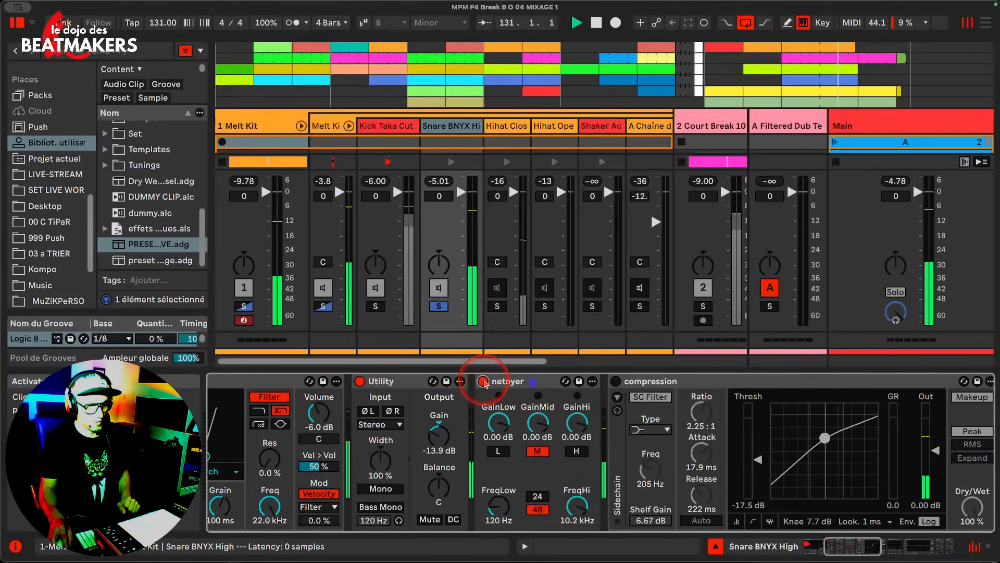
Set netoyer's FreqHi to 18.0 kHz with its high band on, and enable the compression device
{"action": "left_click_drag", "start_coordinate": [579, 522], "coordinate": [577, 495]}
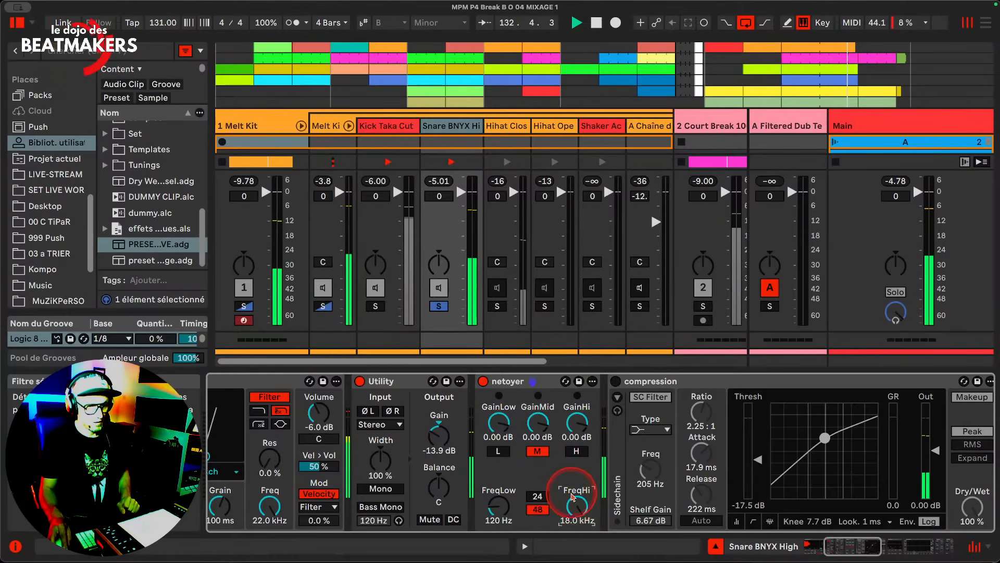
{"action": "left_click", "coordinate": [576, 451]}
{"action": "left_click", "coordinate": [618, 381]}
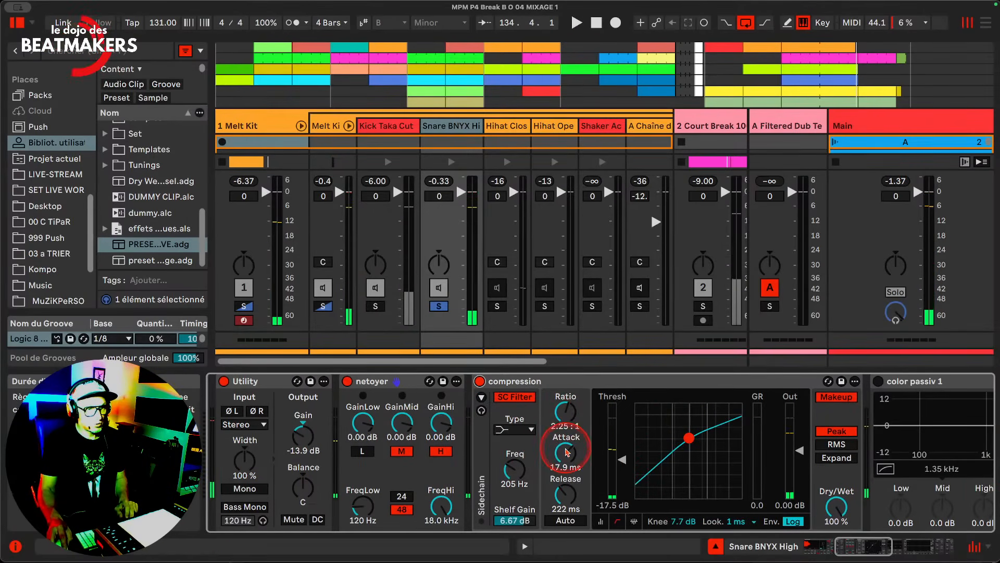
Set the compression's attack to 4.99 ms and release to 114 ms while auditioning the snare, leaving playback running
{"action": "left_click_drag", "start_coordinate": [566, 447], "coordinate": [566, 451]}
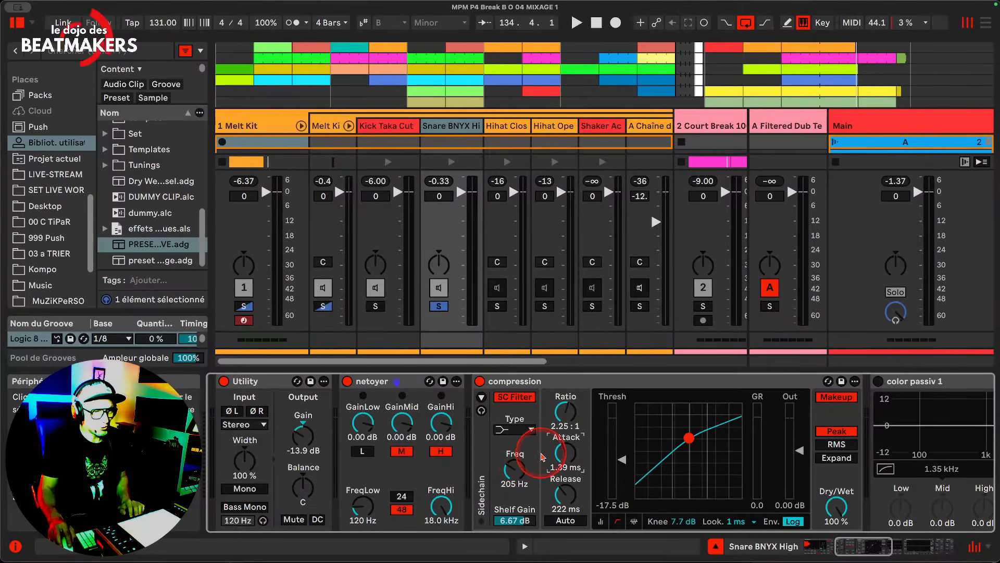
{"action": "key", "text": "space"}
{"action": "left_click_drag", "start_coordinate": [563, 453], "coordinate": [565, 461]}
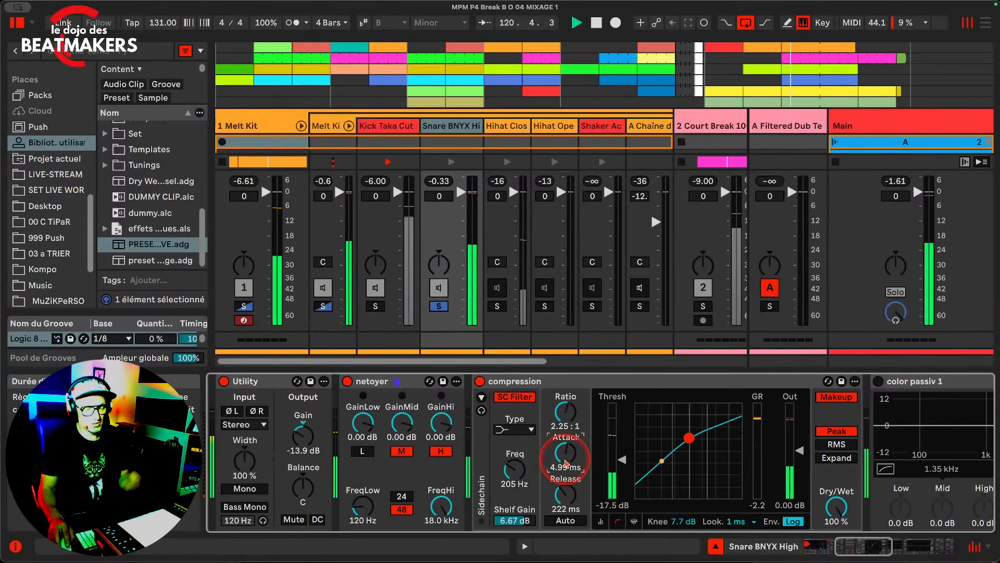
{"action": "key", "text": "space"}
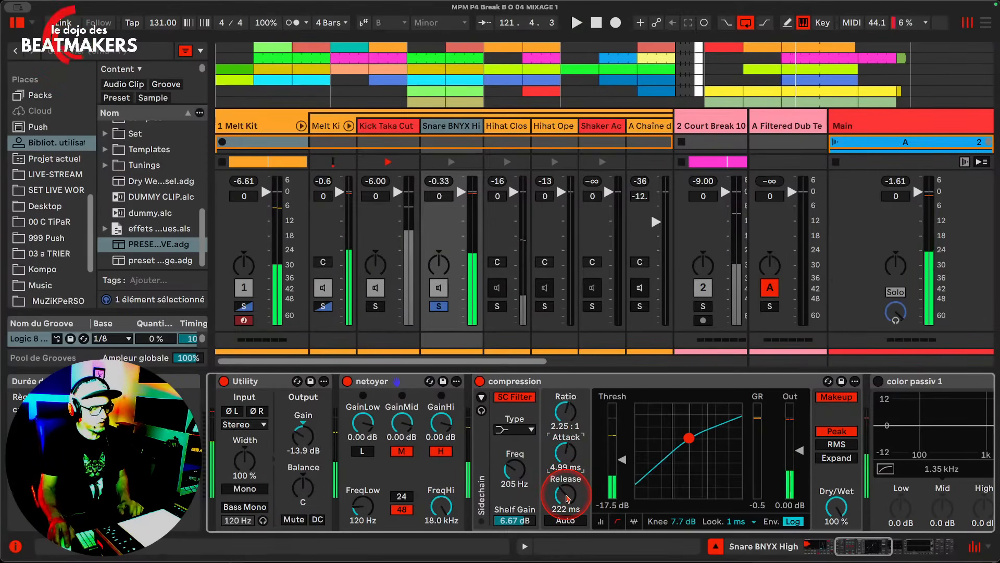
{"action": "left_click_drag", "start_coordinate": [567, 497], "coordinate": [567, 498]}
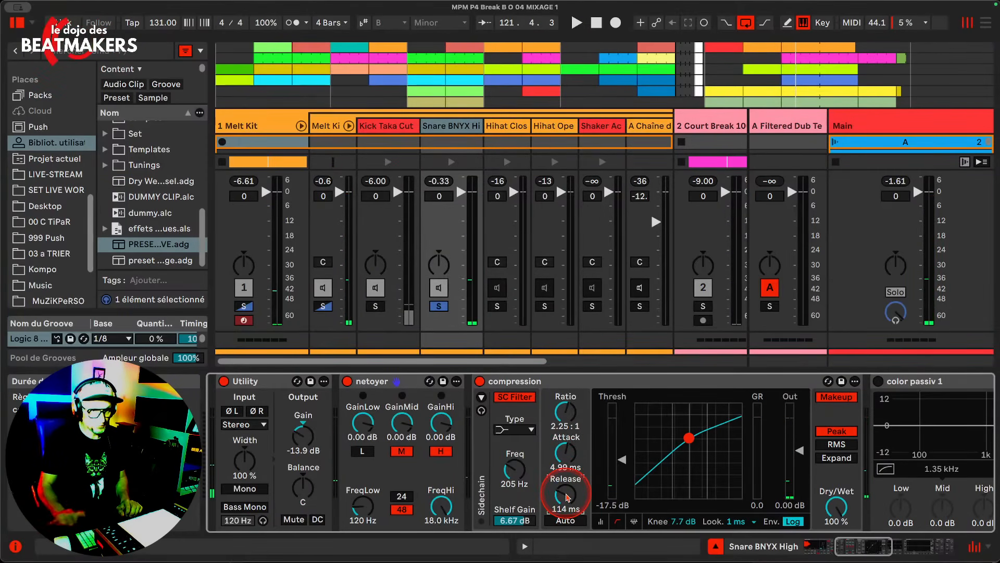
{"action": "key", "text": "space"}
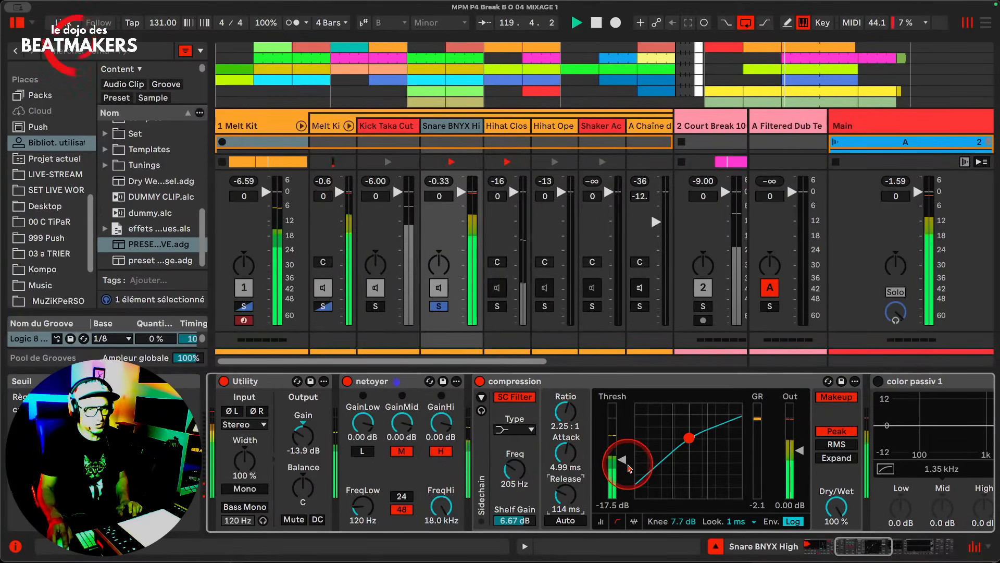
Lower the compression's threshold to -26.4 dB and its output to -6.69 dB, and reset the snare's peak indicator
{"action": "left_click_drag", "start_coordinate": [797, 451], "coordinate": [799, 461]}
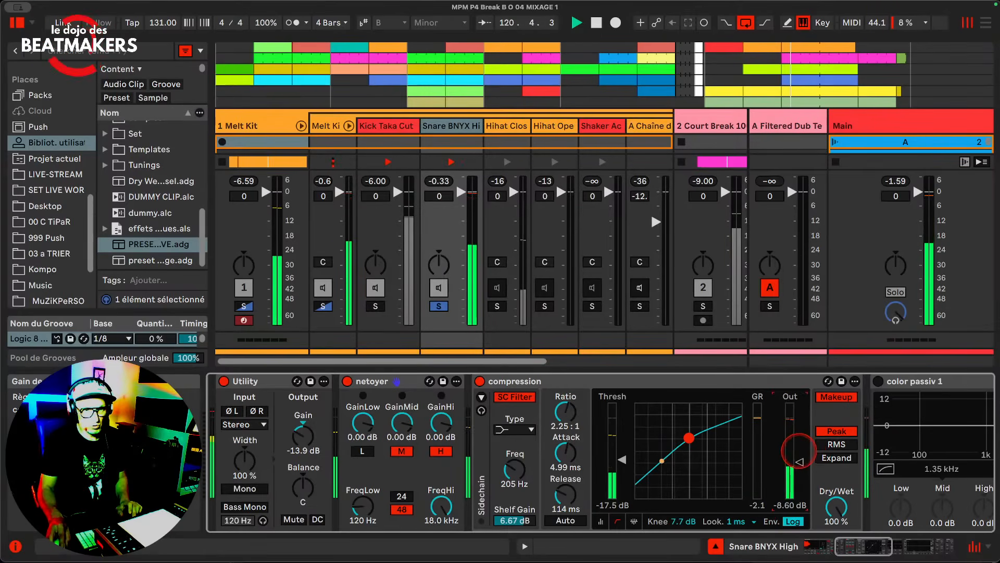
{"action": "left_click_drag", "start_coordinate": [622, 459], "coordinate": [622, 471]}
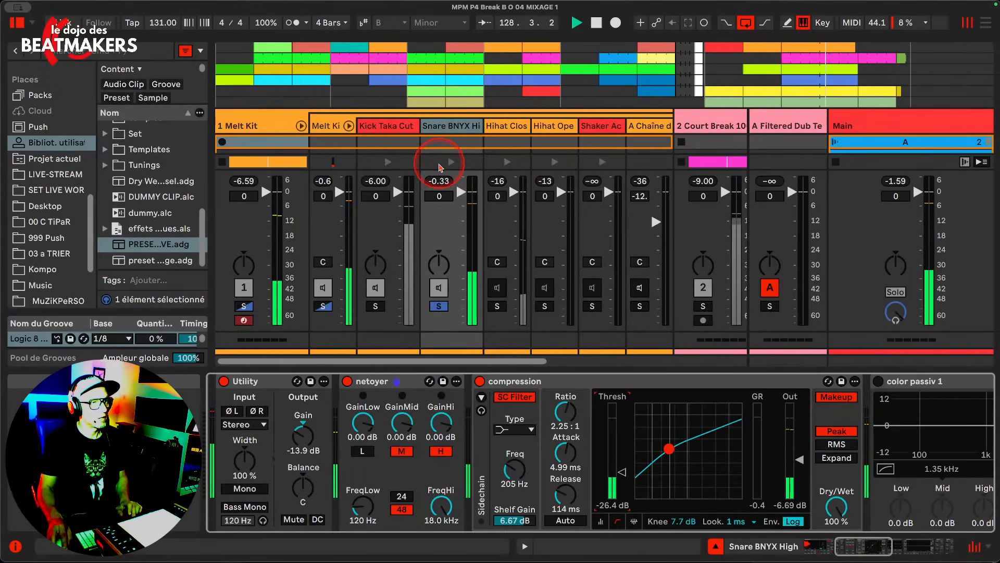
{"action": "left_click", "coordinate": [440, 181]}
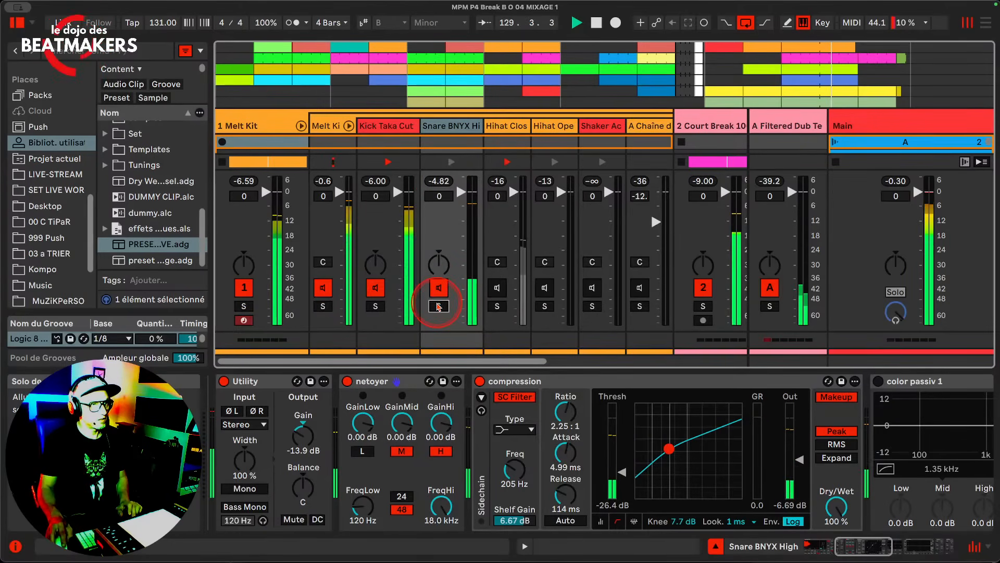
Replace the snare solo with a solo of the whole 1 Melt Kit track, and set the snare compression's output to -7.96 dB
{"action": "left_click", "coordinate": [244, 306]}
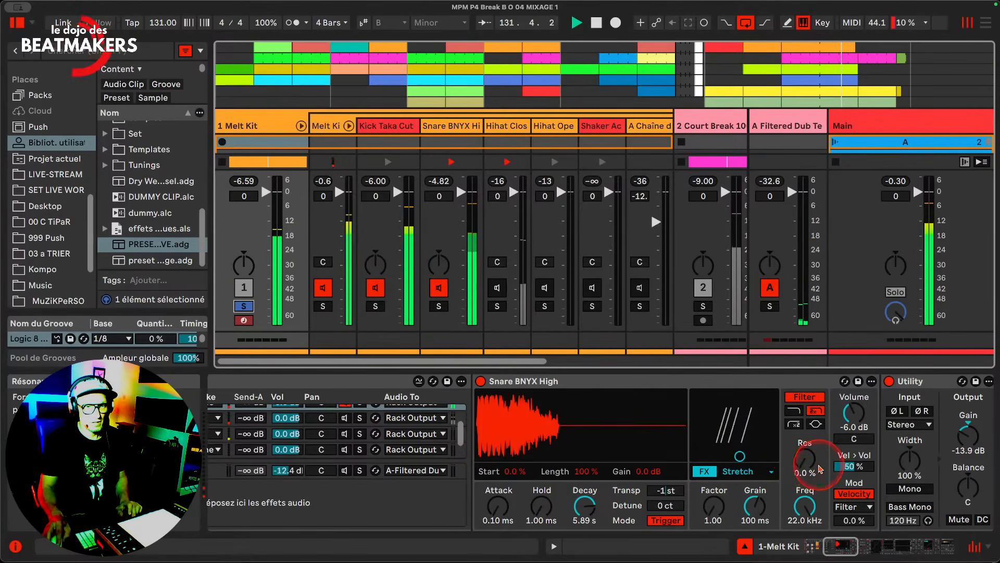
{"action": "scroll", "coordinate": [833, 422], "scroll_direction": "right", "scroll_amount": 5}
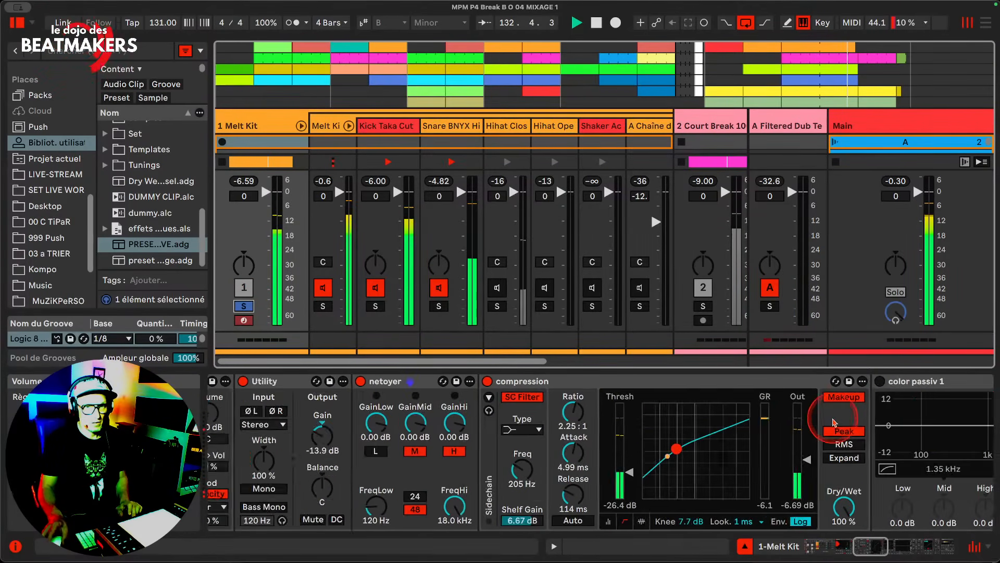
{"action": "scroll", "coordinate": [833, 422], "scroll_direction": "right", "scroll_amount": 3}
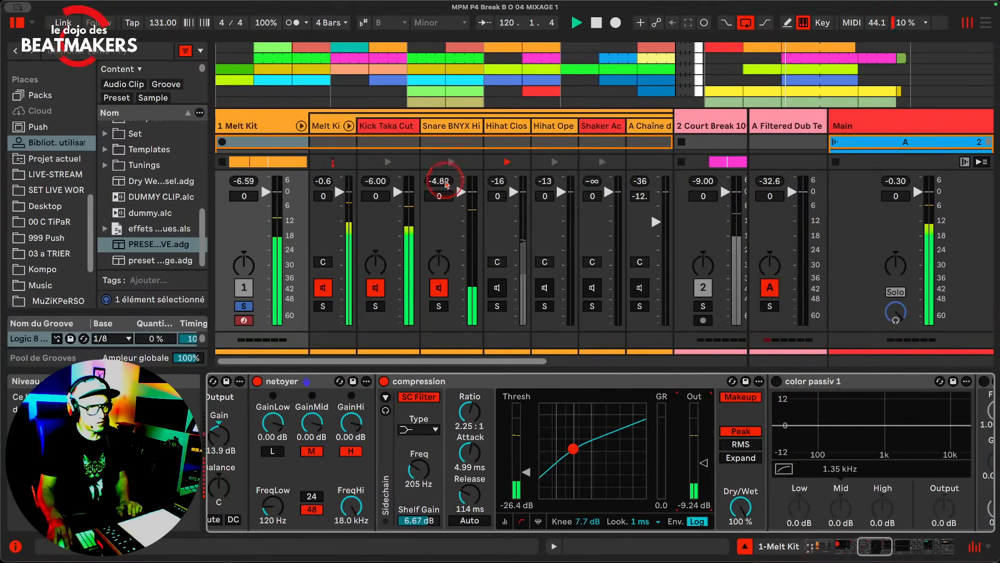
{"action": "left_click", "coordinate": [447, 183]}
{"action": "left_click", "coordinate": [706, 464]}
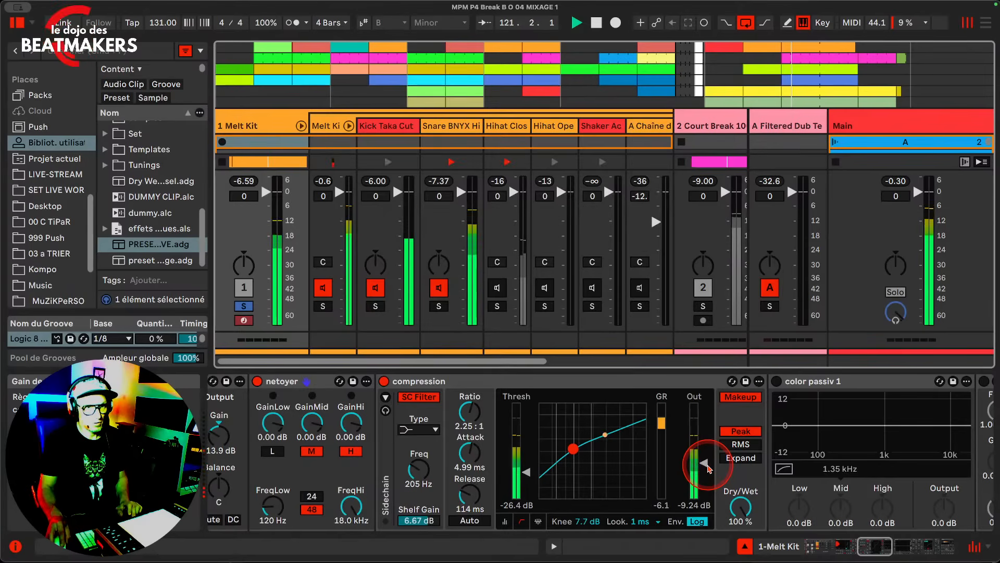
{"action": "left_click_drag", "start_coordinate": [709, 469], "coordinate": [707, 463]}
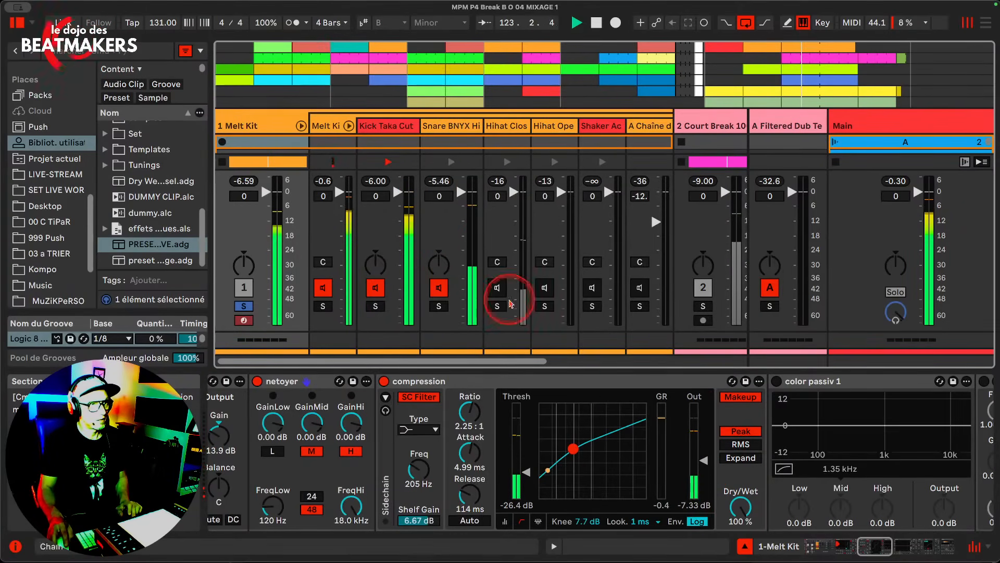
{"action": "left_click", "coordinate": [707, 469]}
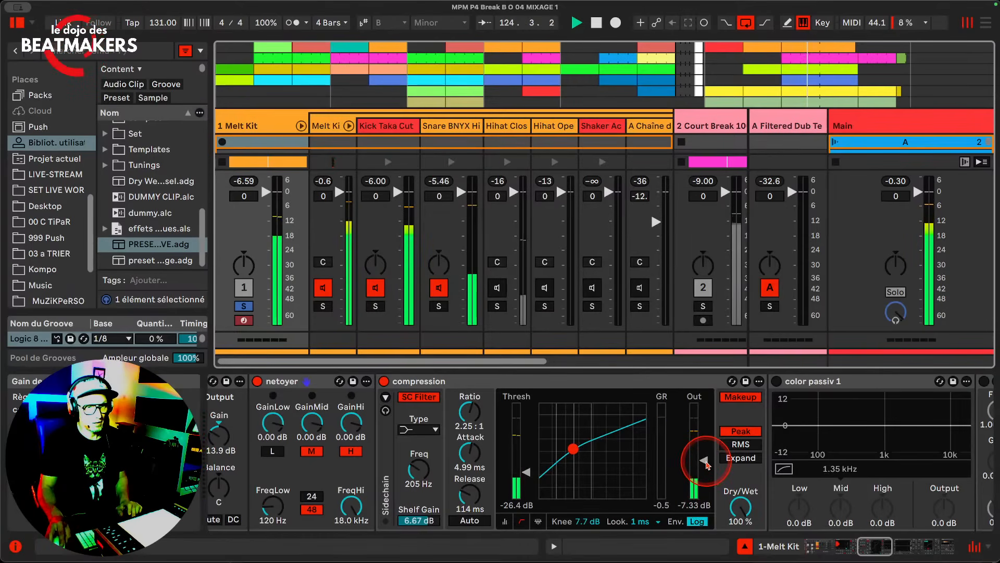
{"action": "left_click", "coordinate": [707, 464]}
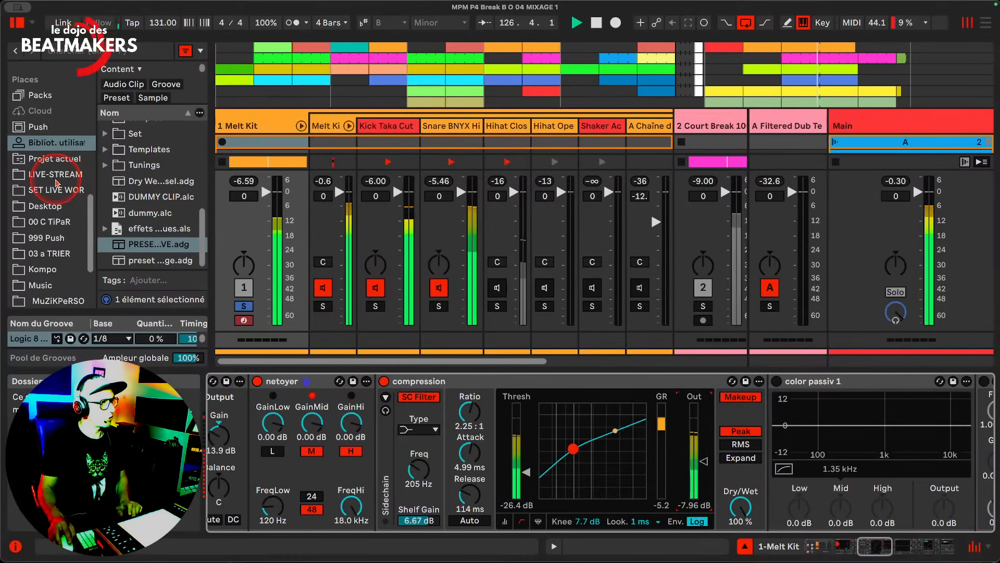
Find Drum Buss among the audio effects and insert it in the snare chain between compression and color passiv 1
{"action": "scroll", "coordinate": [57, 180], "scroll_direction": "up", "scroll_amount": 10}
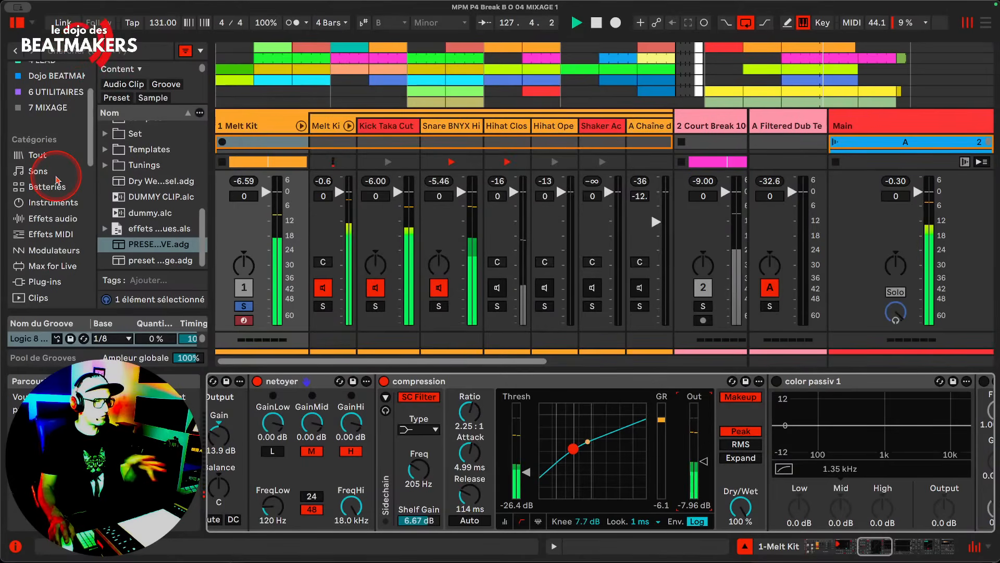
{"action": "scroll", "coordinate": [58, 180], "scroll_direction": "up", "scroll_amount": 4}
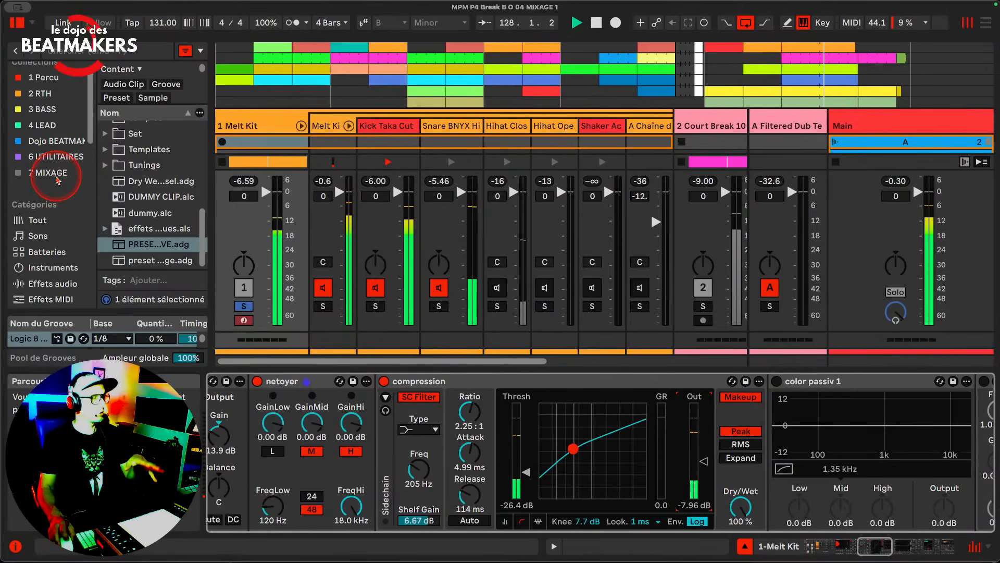
{"action": "scroll", "coordinate": [46, 276], "scroll_direction": "down", "scroll_amount": 1}
{"action": "left_click", "coordinate": [52, 264]}
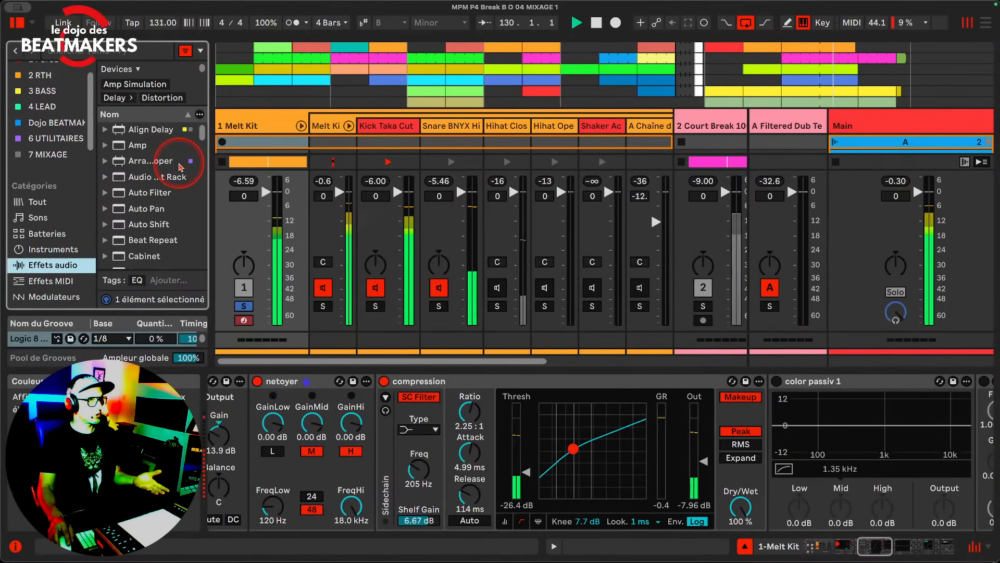
{"action": "scroll", "coordinate": [180, 167], "scroll_direction": "down", "scroll_amount": 5}
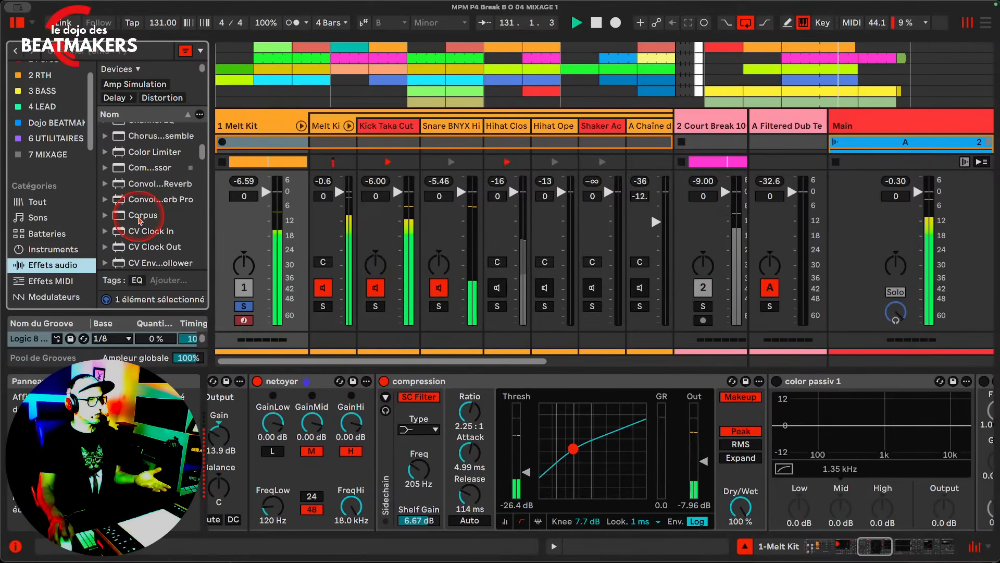
{"action": "scroll", "coordinate": [143, 226], "scroll_direction": "down", "scroll_amount": 5}
{"action": "scroll", "coordinate": [146, 232], "scroll_direction": "down", "scroll_amount": 5}
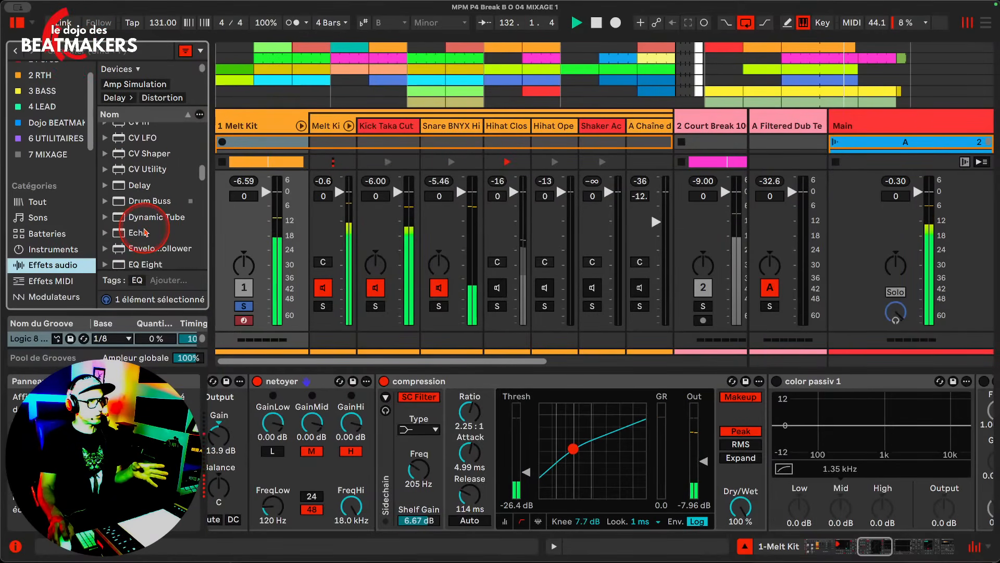
{"action": "left_click_drag", "start_coordinate": [149, 201], "coordinate": [786, 436]}
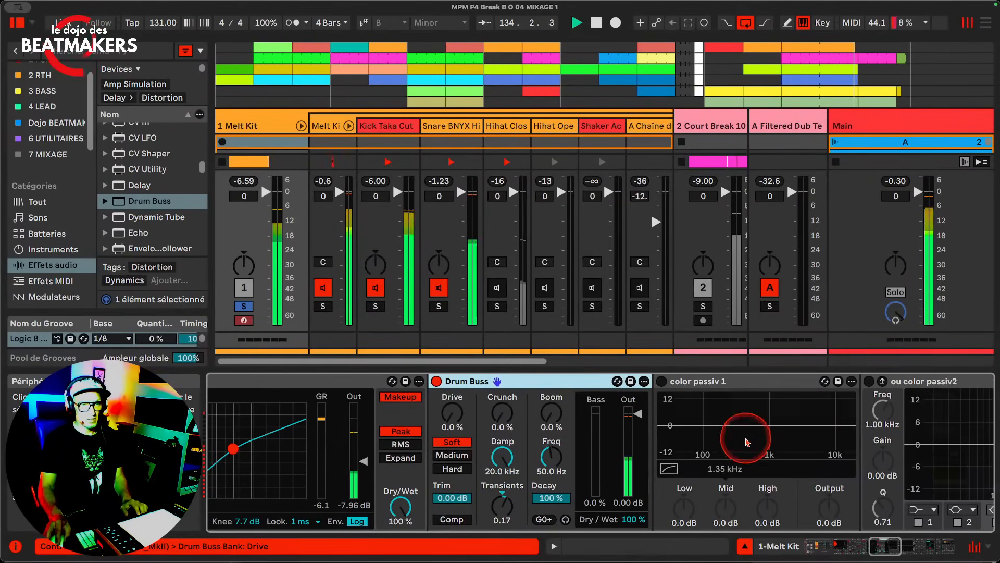
Set Drum Buss's transients to 0.32 and its output to -6 dB, and reset the snare's peak indicator
{"action": "double_click", "coordinate": [504, 504]}
{"action": "left_click_drag", "start_coordinate": [504, 506], "coordinate": [504, 505]}
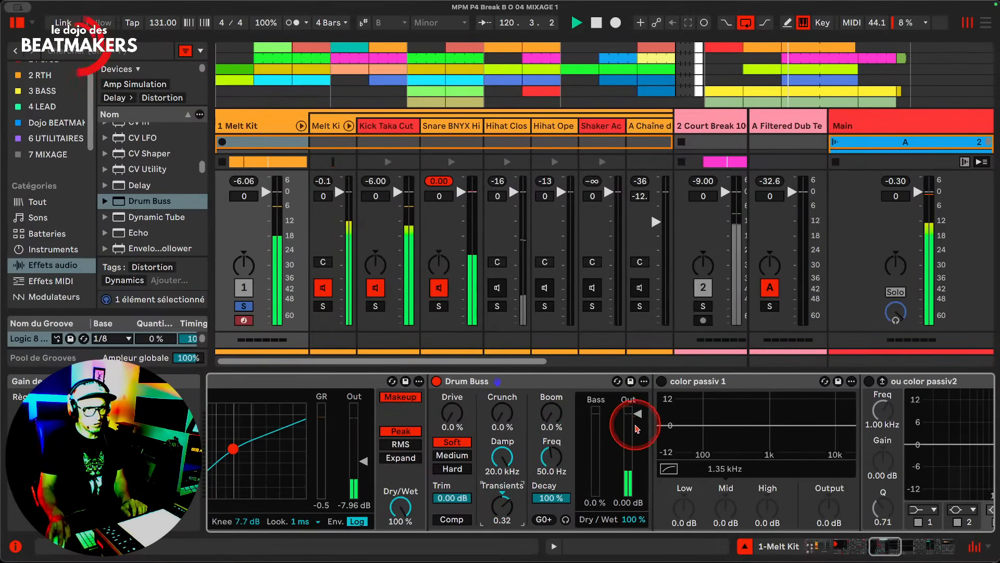
{"action": "left_click_drag", "start_coordinate": [637, 413], "coordinate": [636, 439]}
{"action": "left_click", "coordinate": [624, 503]}
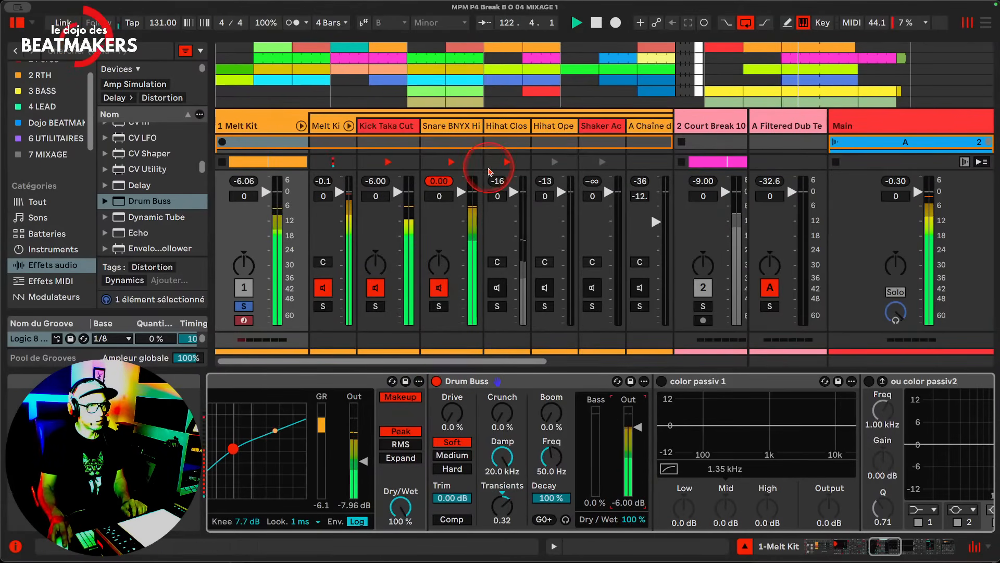
{"action": "left_click", "coordinate": [440, 188]}
{"action": "type", "text": "-6"}
{"action": "key", "text": "Return"}
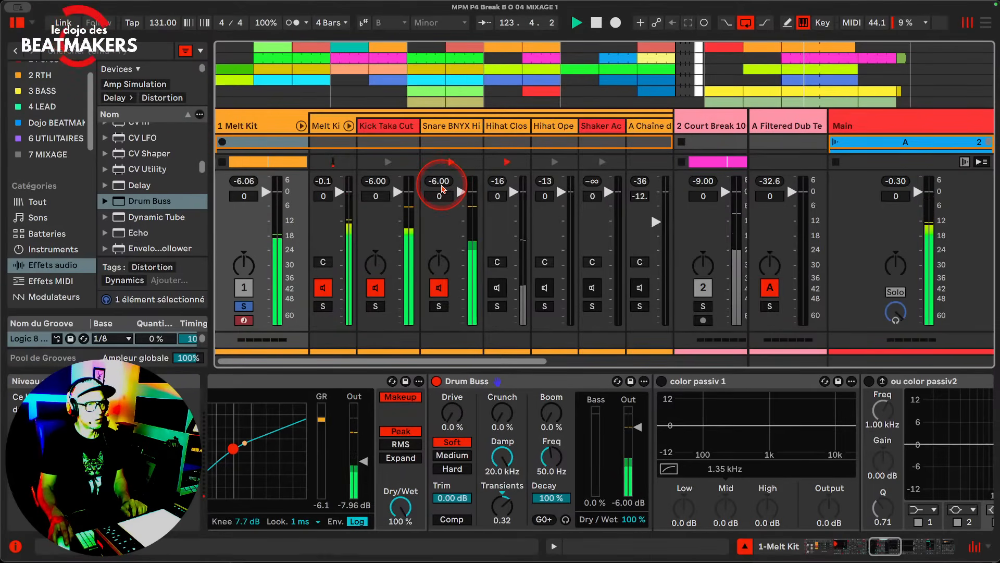
Compare the snare's sound and peak level with Drum Buss bypassed and enabled
{"action": "left_click", "coordinate": [436, 382]}
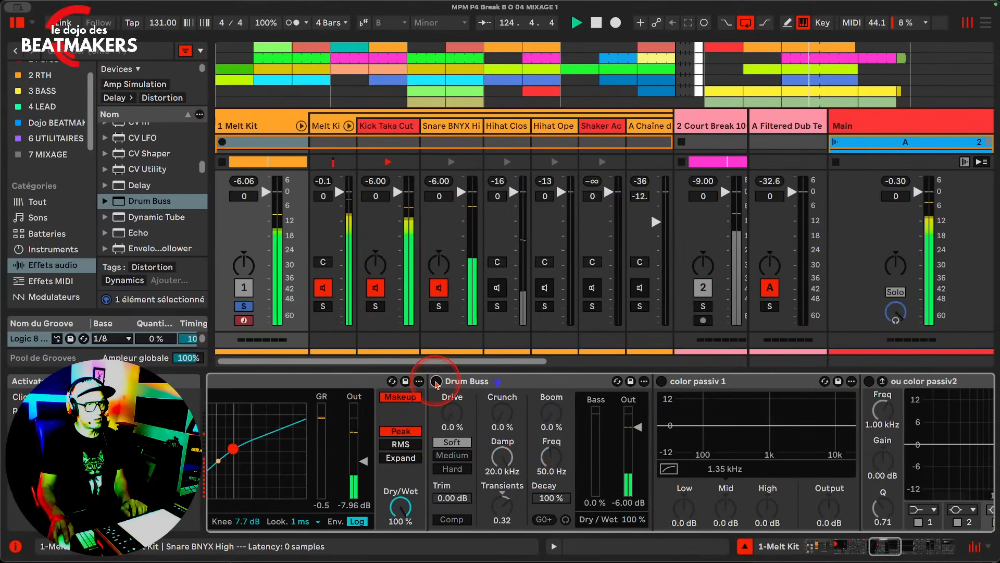
{"action": "left_click", "coordinate": [440, 182]}
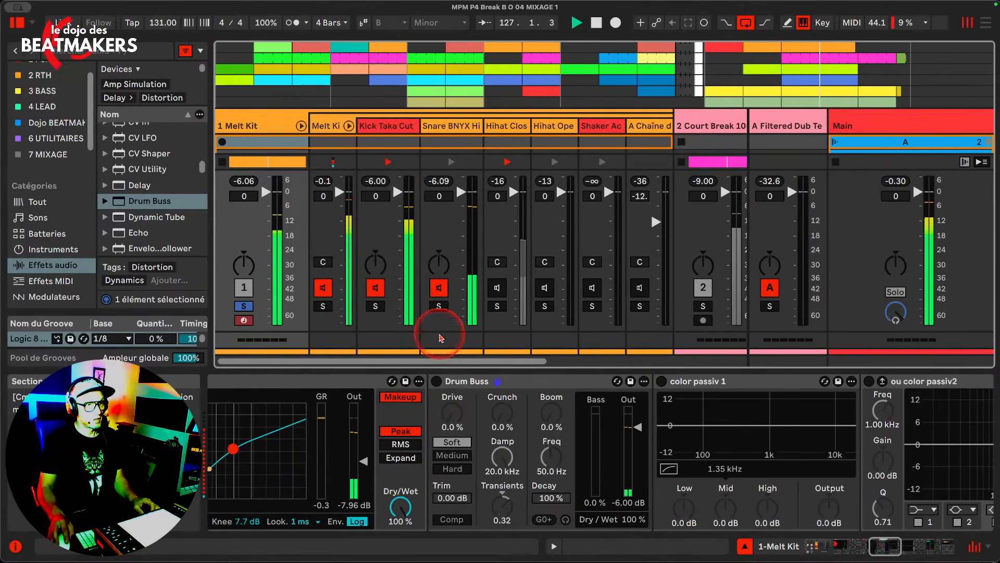
{"action": "left_click", "coordinate": [436, 382]}
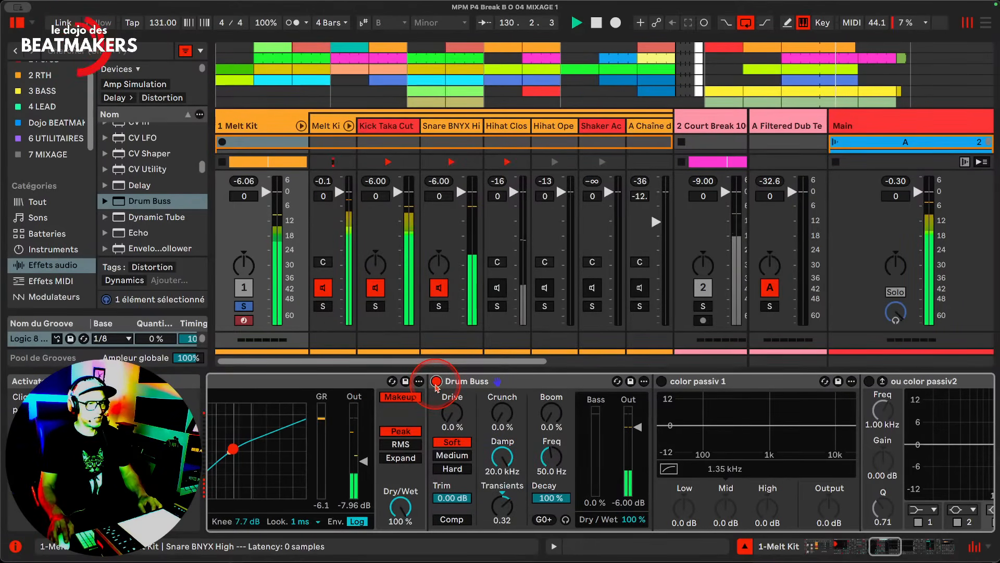
{"action": "left_click", "coordinate": [435, 383]}
{"action": "left_click", "coordinate": [436, 383]}
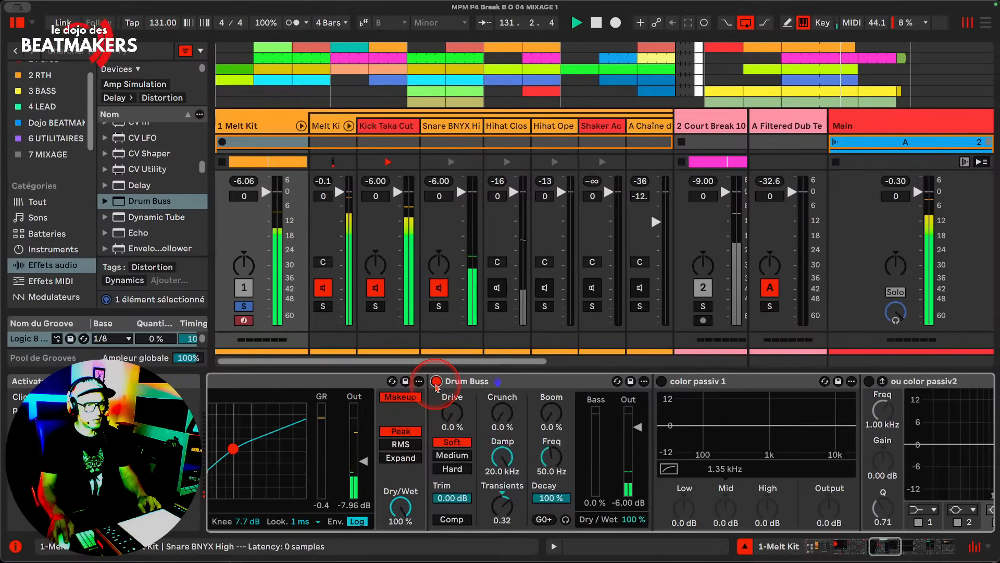
{"action": "left_click", "coordinate": [436, 383]}
{"action": "left_click", "coordinate": [436, 383]}
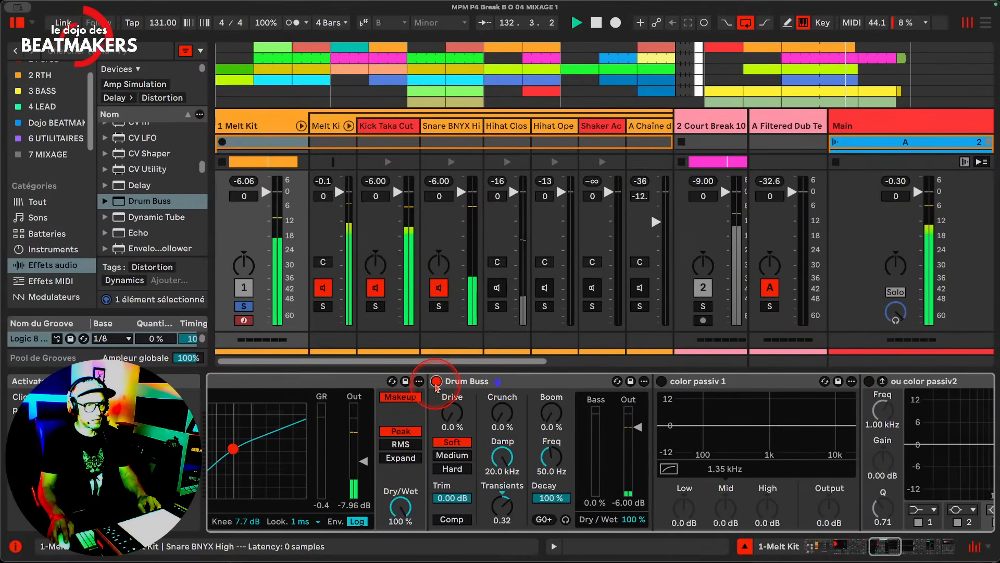
Set Drum Buss's output to -9 dB and its damp to 14.5 kHz
{"action": "left_click", "coordinate": [623, 504]}
{"action": "type", "text": "-9"}
{"action": "key", "text": "Return"}
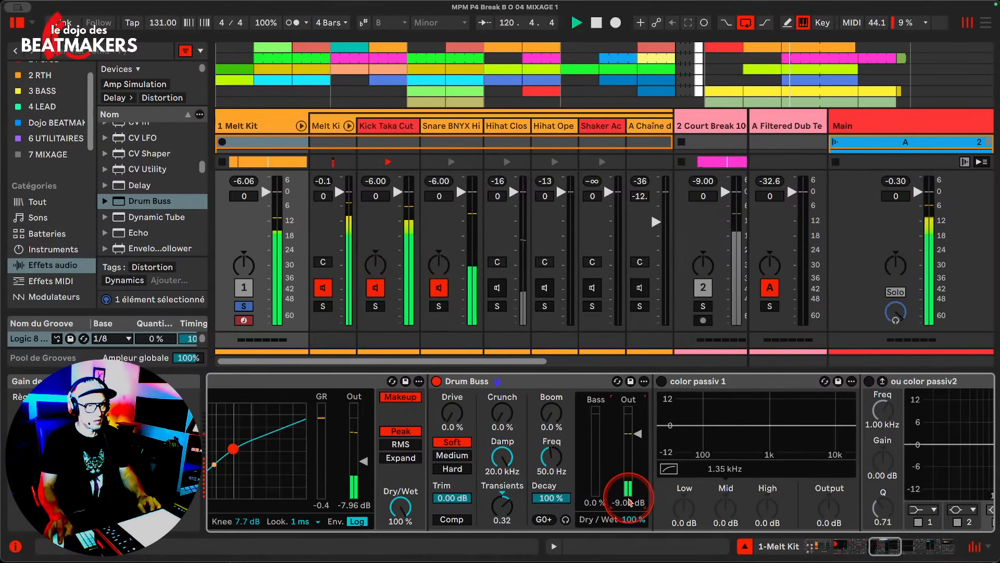
{"action": "left_click_drag", "start_coordinate": [504, 454], "coordinate": [506, 459]}
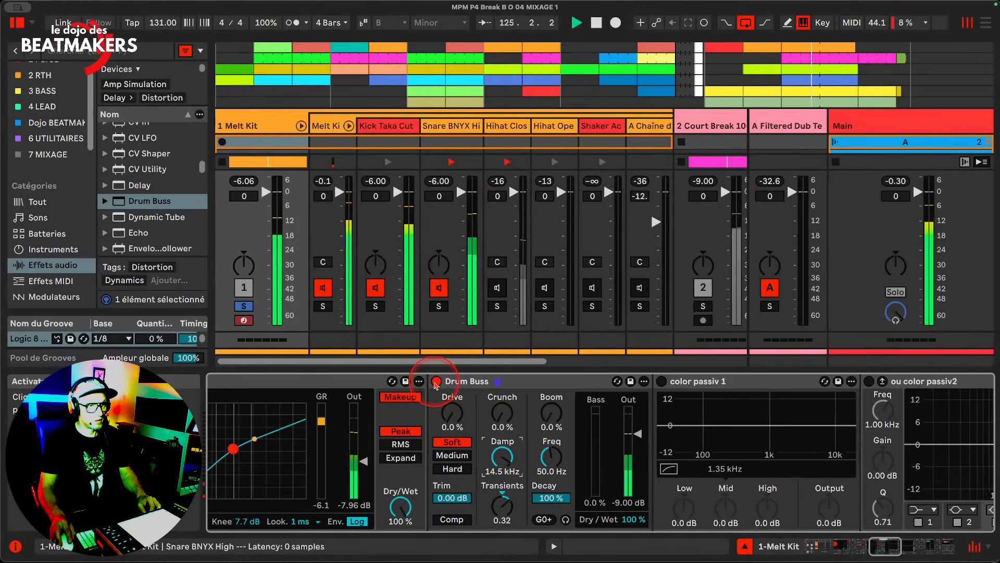
Recheck the snare's peak level with the adjusted Drum Buss enabled, bypassed and enabled again
{"action": "left_click", "coordinate": [441, 182]}
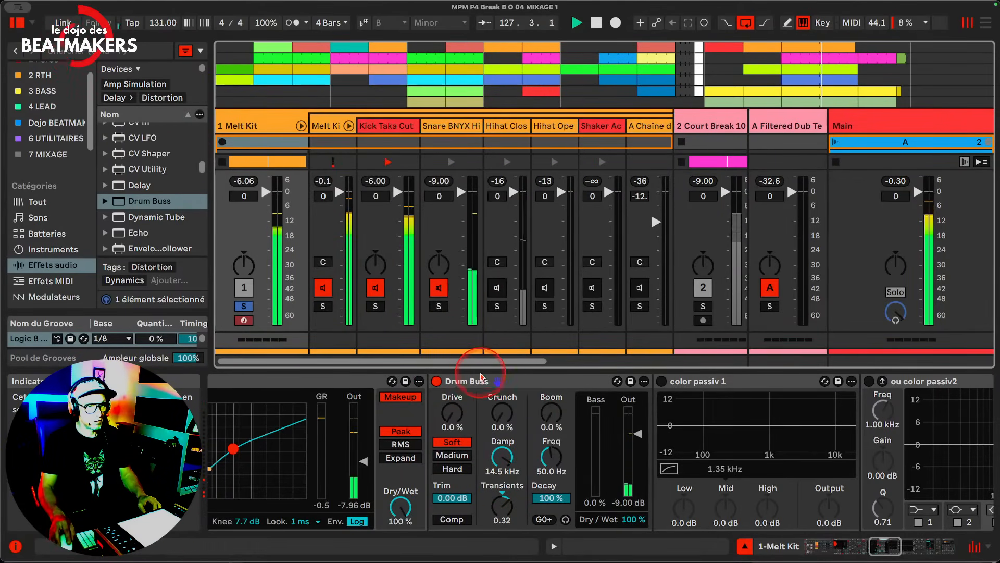
{"action": "left_click", "coordinate": [436, 382]}
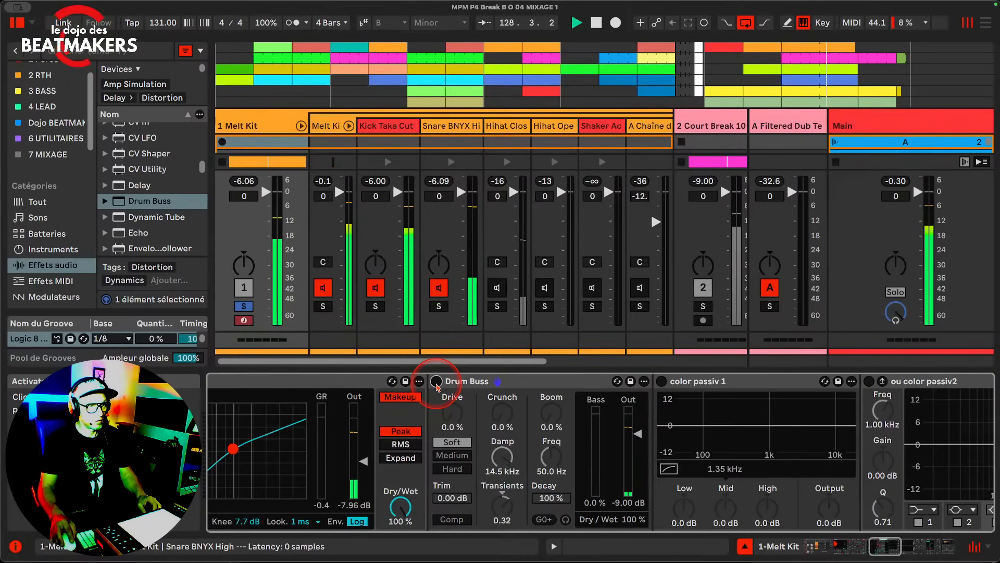
{"action": "left_click", "coordinate": [436, 382]}
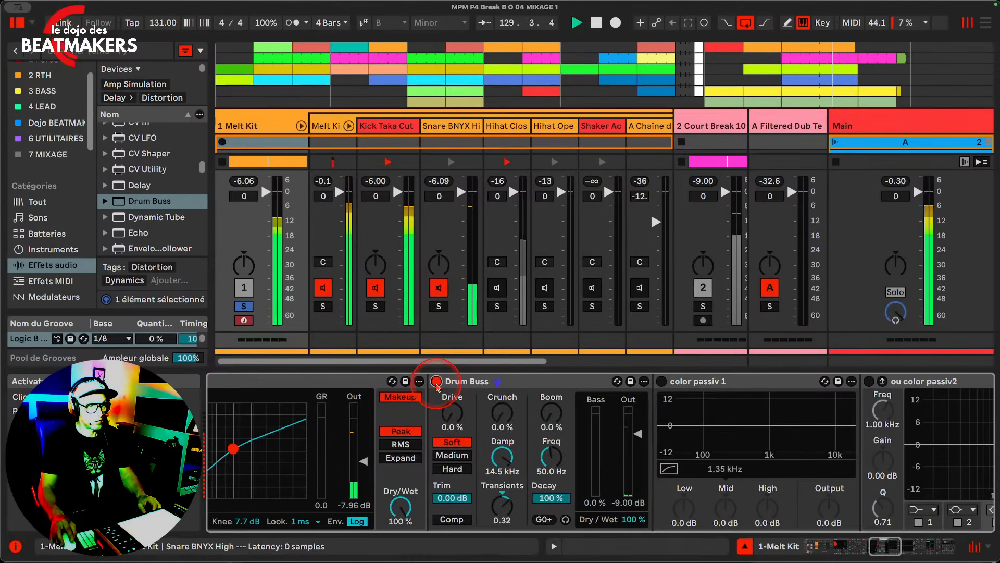
{"action": "left_click", "coordinate": [442, 182]}
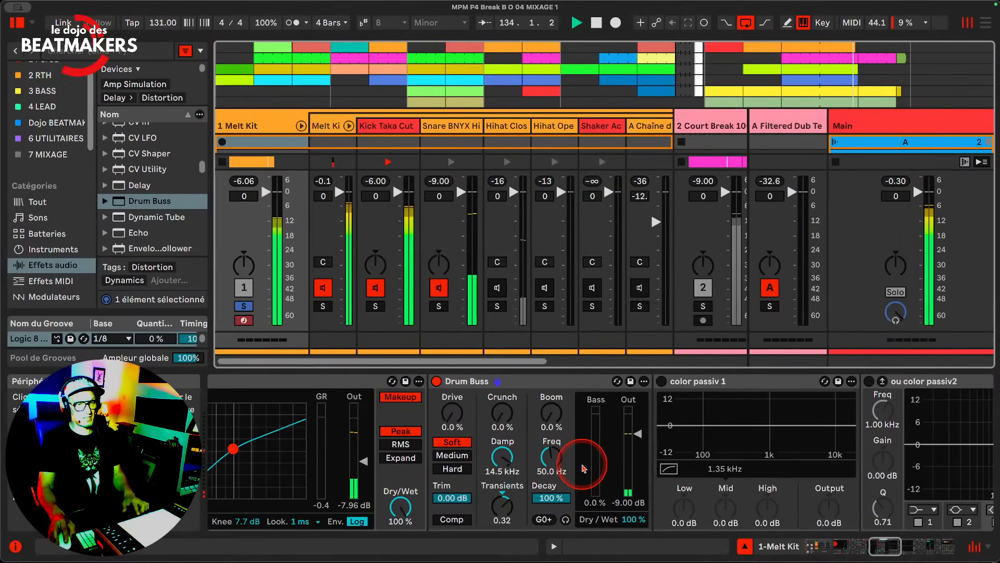
Try Drum Buss's crunch at 100% with its output at -13.6 dB, and reset the snare's peak indicator
{"action": "key", "text": "space"}
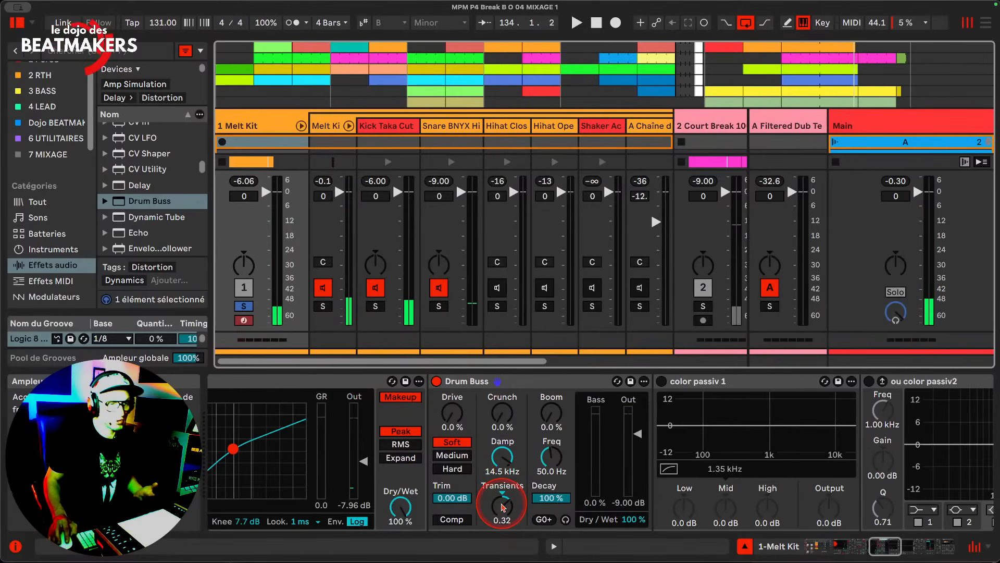
{"action": "left_click_drag", "start_coordinate": [503, 506], "coordinate": [503, 503]}
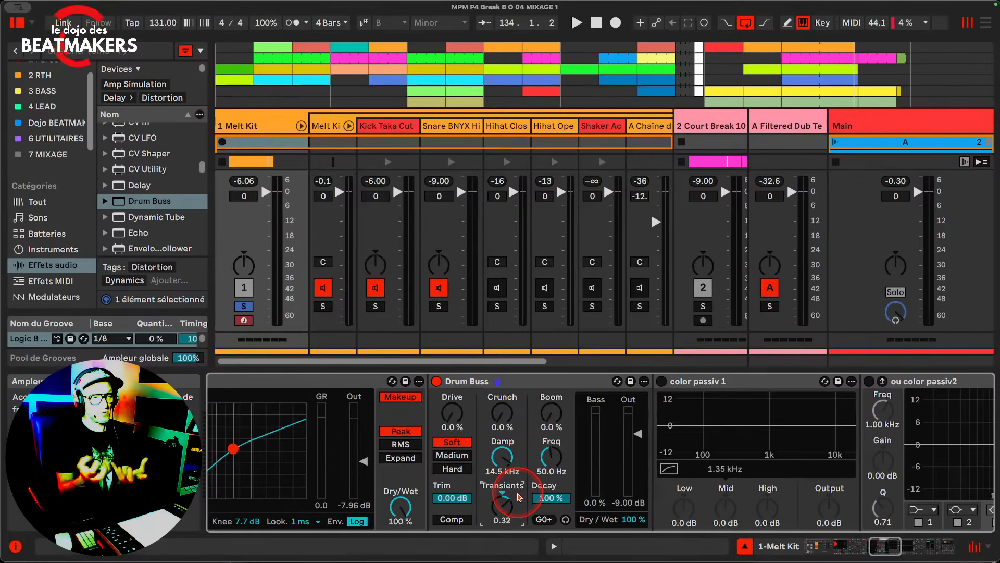
{"action": "key", "text": "space"}
{"action": "left_click_drag", "start_coordinate": [452, 415], "coordinate": [504, 366]}
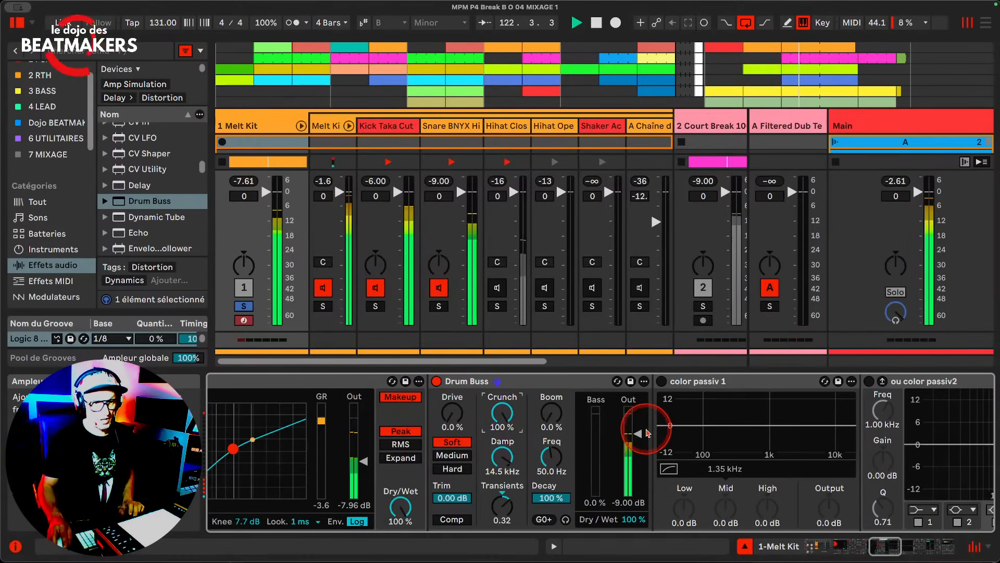
{"action": "left_click_drag", "start_coordinate": [638, 433], "coordinate": [637, 443]}
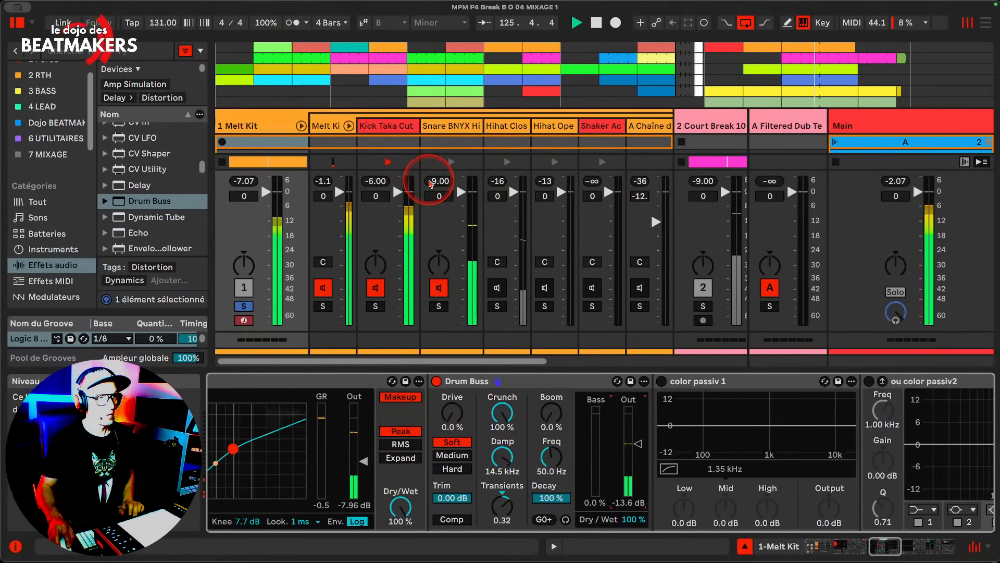
{"action": "left_click_drag", "start_coordinate": [439, 182], "coordinate": [439, 187]}
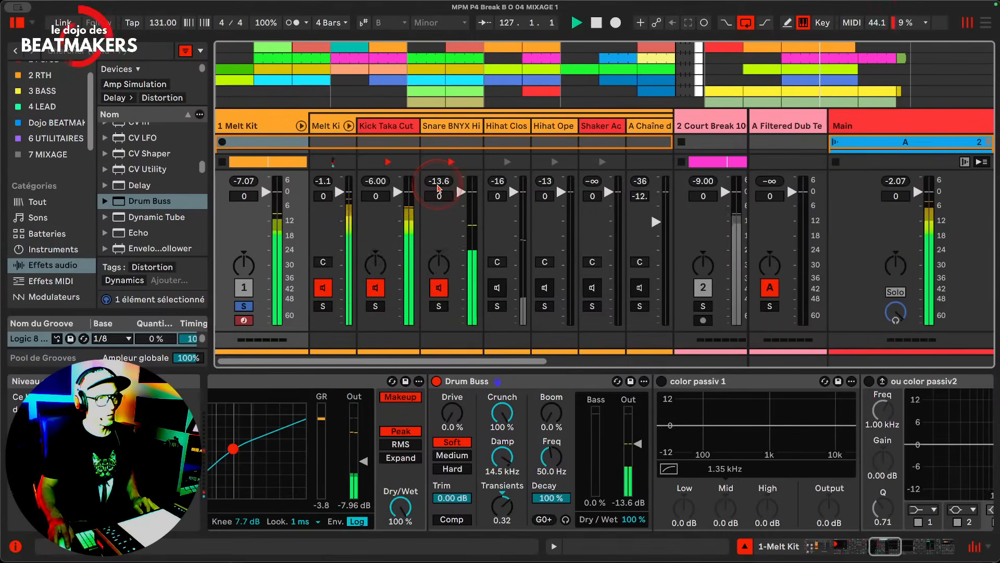
Set Drum Buss's crunch to 29% and its output to -11.3 dB while rechecking the snare's peak level
{"action": "mouse_move", "coordinate": [502, 411]}
{"action": "left_mouse_down"}
{"action": "mouse_move", "coordinate": [502, 443]}
{"action": "mouse_move", "coordinate": [503, 424]}
{"action": "left_mouse_up"}
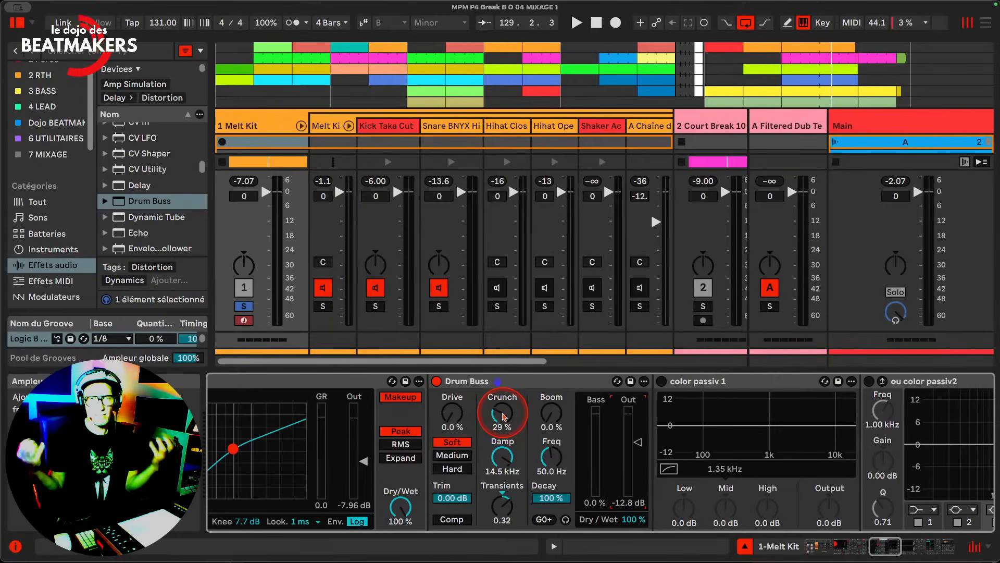
{"action": "key", "text": "space"}
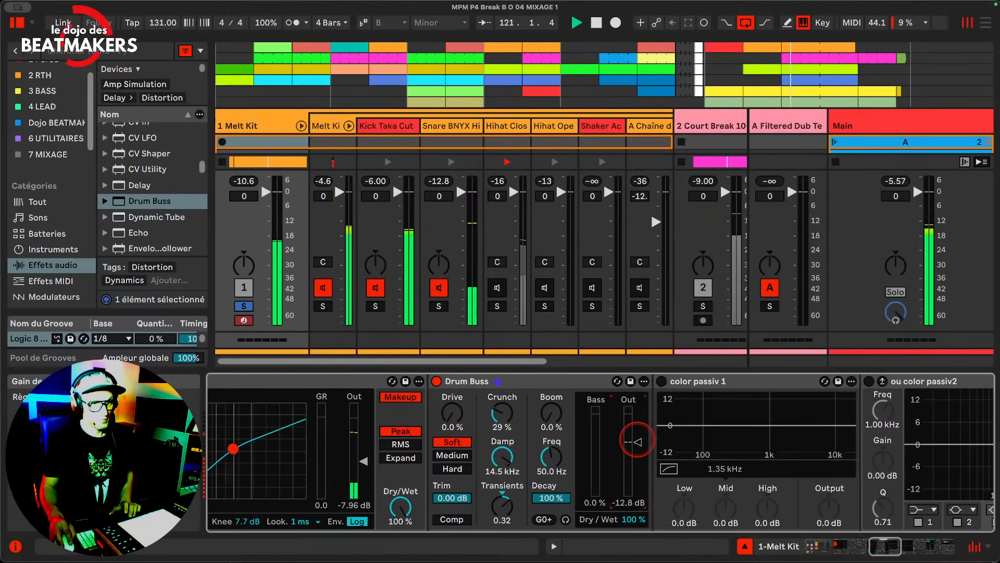
{"action": "left_click_drag", "start_coordinate": [638, 442], "coordinate": [637, 438]}
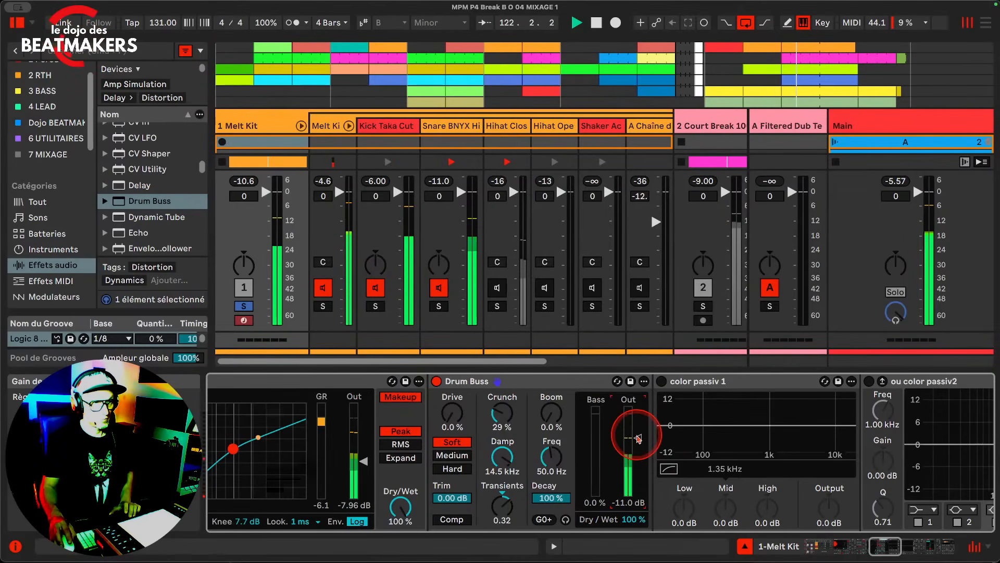
{"action": "left_click", "coordinate": [447, 182]}
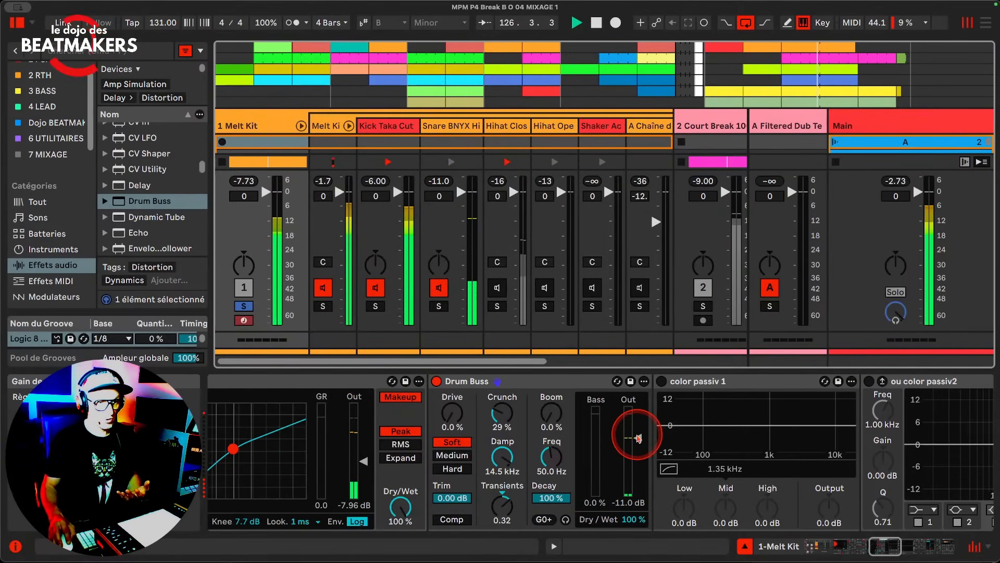
{"action": "left_click_drag", "start_coordinate": [634, 438], "coordinate": [636, 438]}
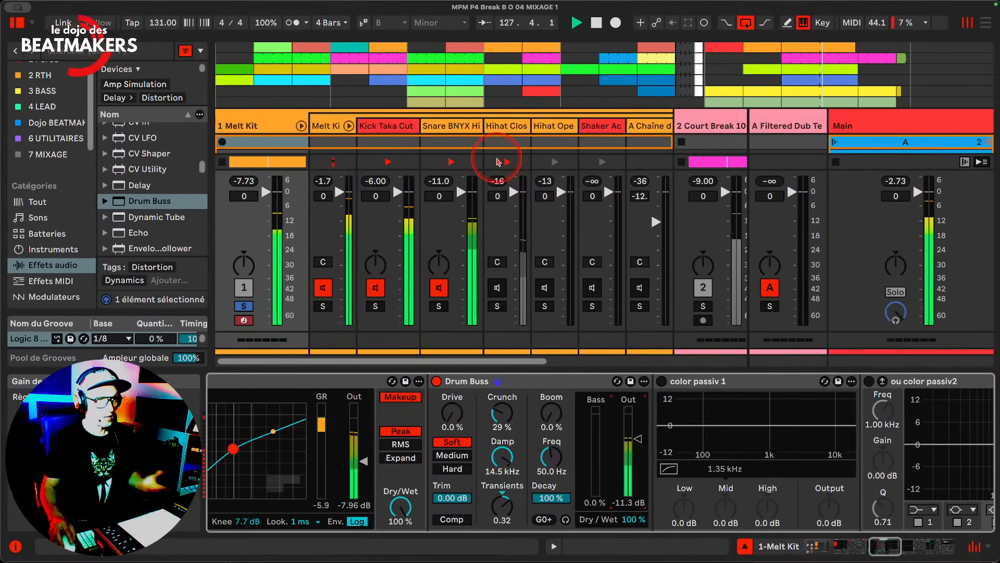
Widen the Hihat Closed mixer strip and delete the unused color passiv 1 and ou color passiv2 devices from the snare chain
{"action": "left_click_drag", "start_coordinate": [528, 127], "coordinate": [545, 127]}
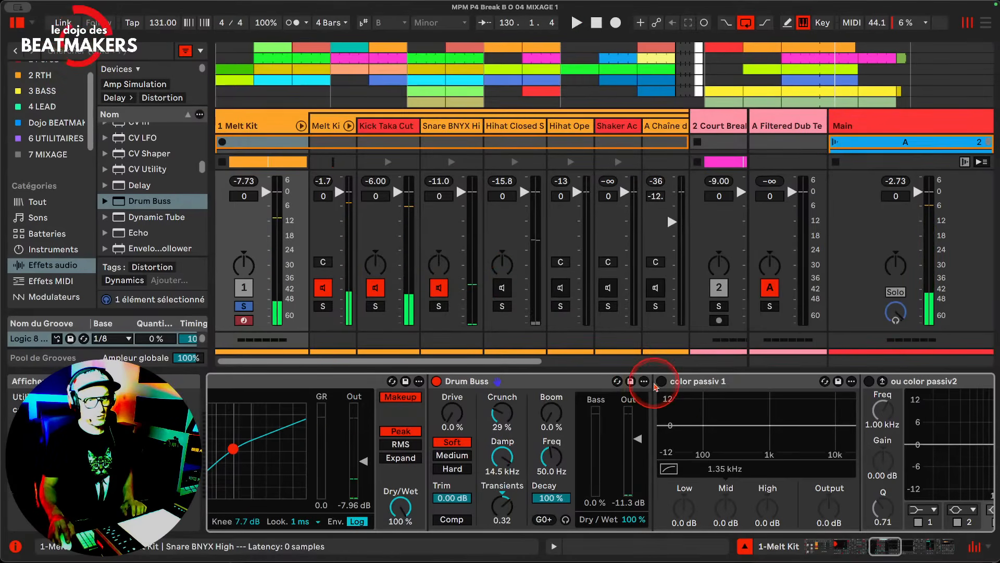
{"action": "left_click", "coordinate": [757, 381]}
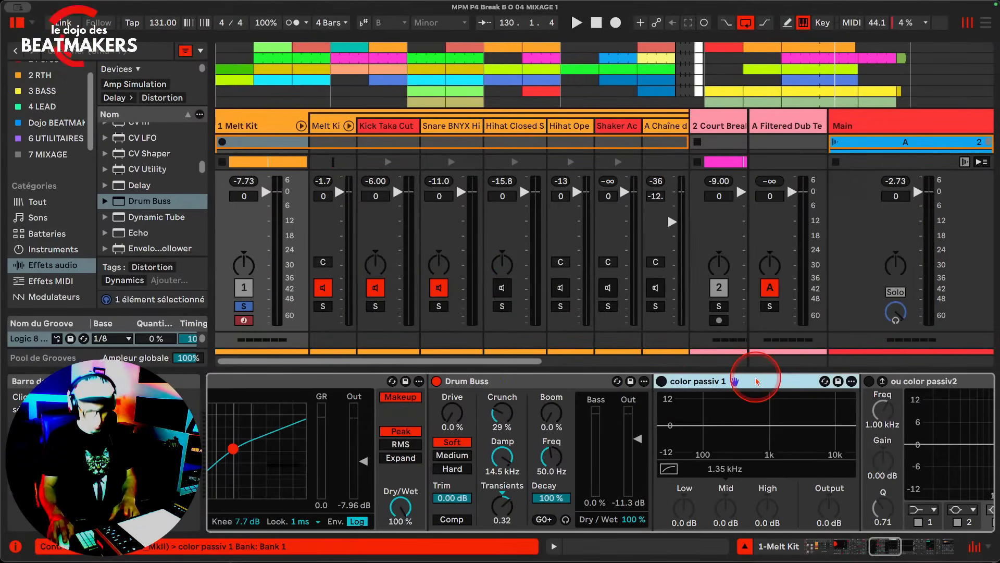
{"action": "key", "text": "Delete"}
{"action": "key", "text": "Delete"}
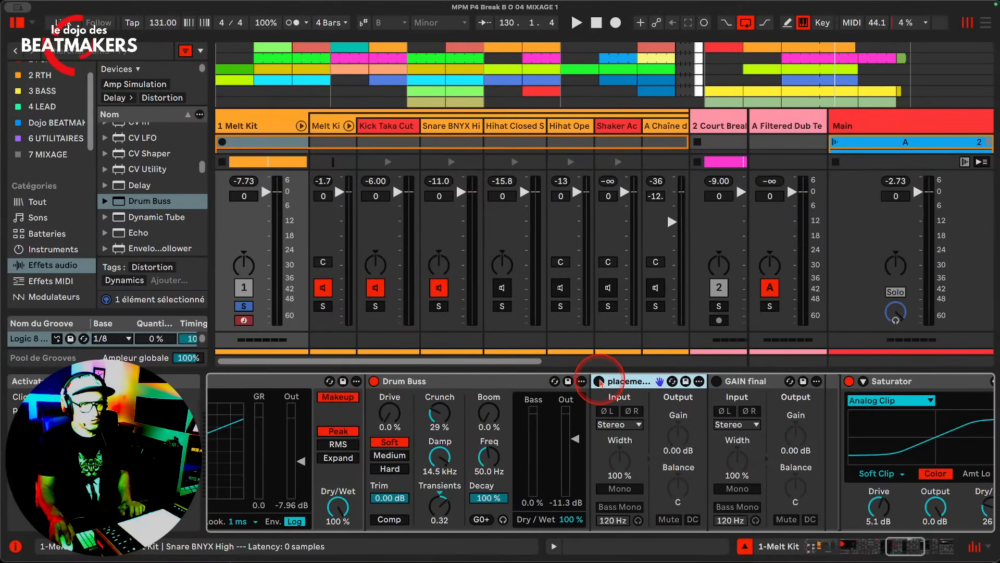
Enable the snare's placement utility and audition it at 33% width and in mono during playback
{"action": "left_click", "coordinate": [600, 381]}
{"action": "key", "text": "space"}
{"action": "mouse_move", "coordinate": [620, 457]}
{"action": "left_mouse_down"}
{"action": "mouse_move", "coordinate": [619, 481]}
{"action": "mouse_move", "coordinate": [622, 461]}
{"action": "left_mouse_up"}
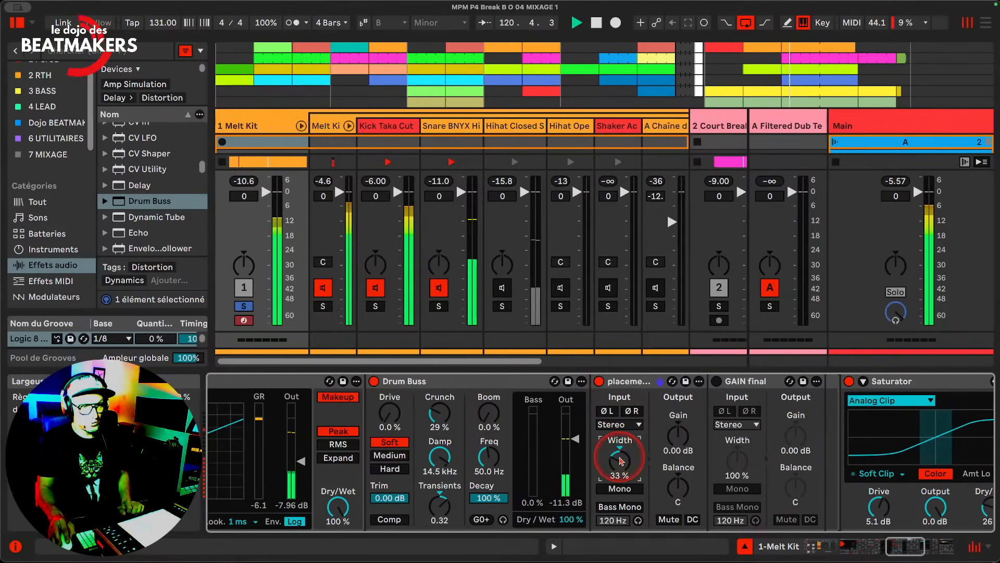
{"action": "left_click", "coordinate": [620, 489]}
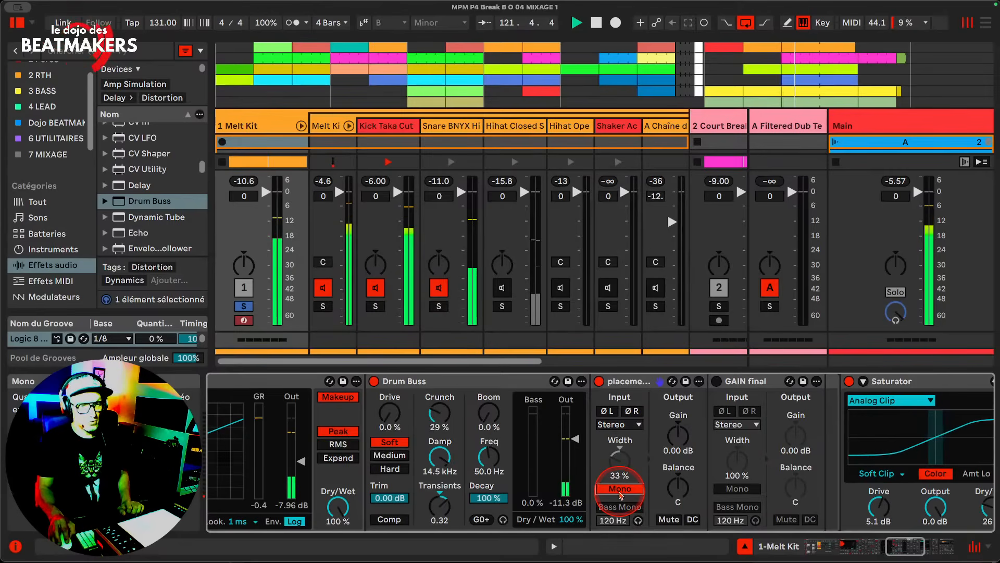
{"action": "left_click", "coordinate": [619, 489]}
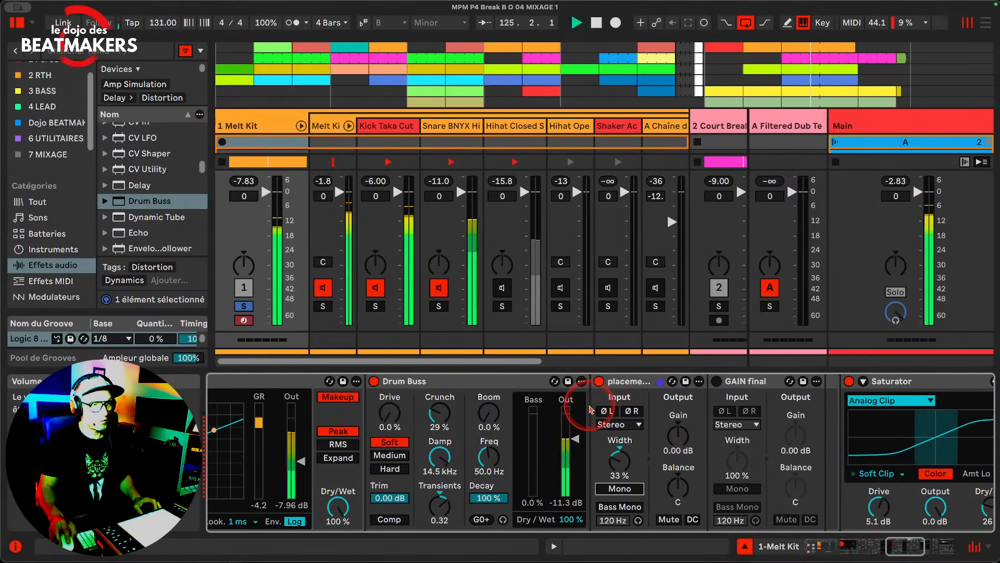
Audition wider stereo settings on the placement utility and set its width to 50%
{"action": "left_click_drag", "start_coordinate": [620, 460], "coordinate": [620, 394]}
{"action": "left_click_drag", "start_coordinate": [615, 469], "coordinate": [612, 459]}
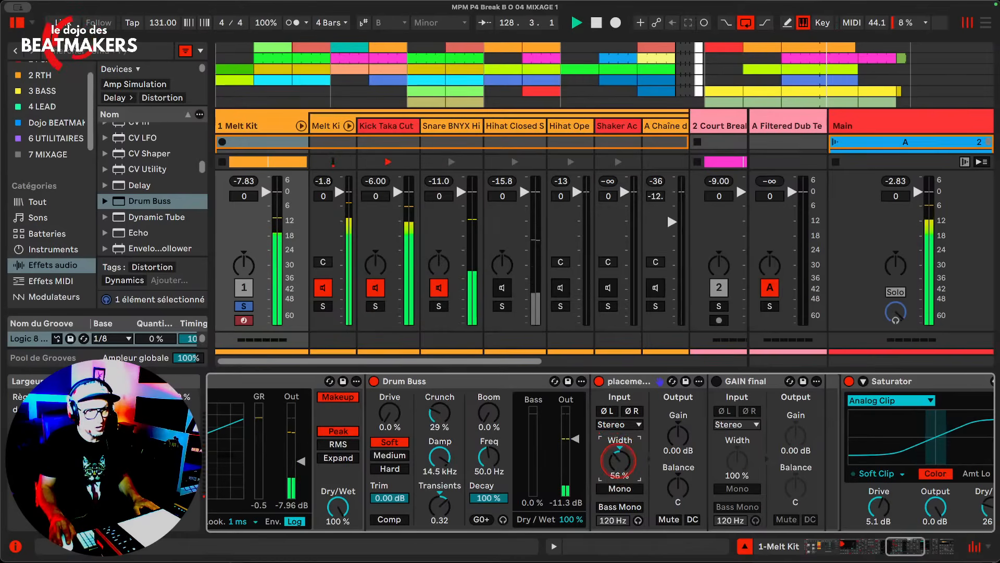
{"action": "type", "text": "50"}
{"action": "key", "text": "Return"}
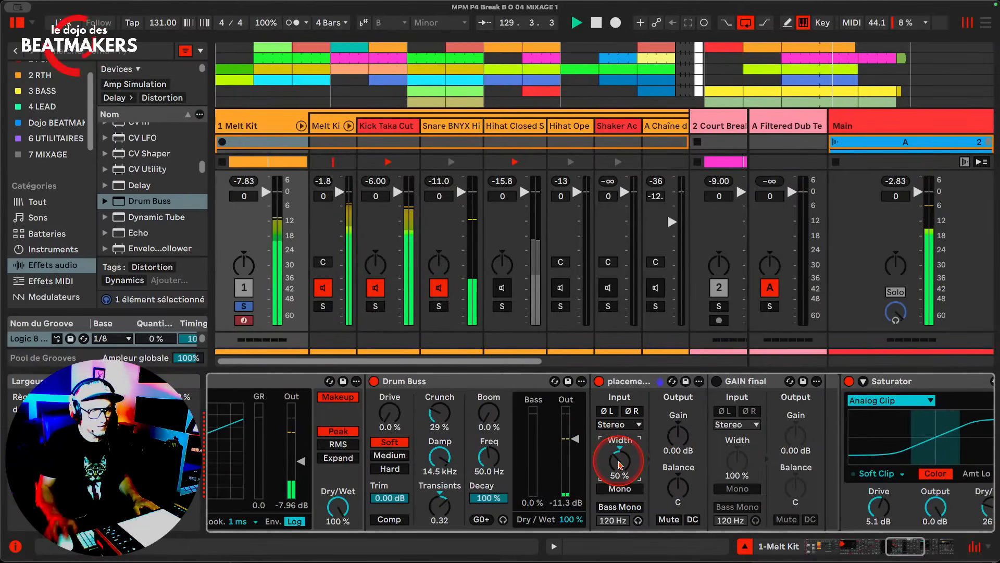
{"action": "scroll", "coordinate": [620, 461], "scroll_direction": "right", "scroll_amount": 5}
{"action": "left_click", "coordinate": [545, 426]}
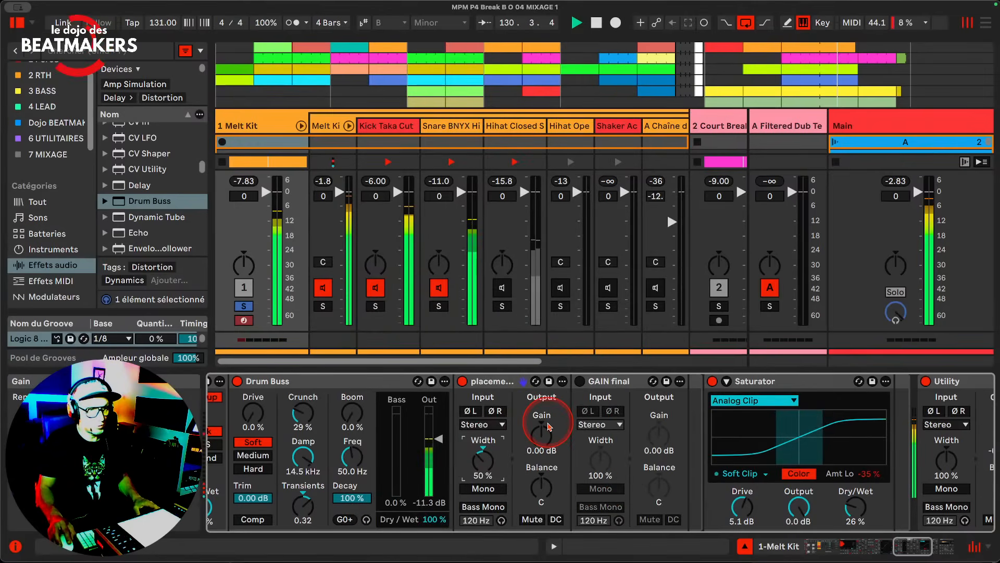
{"action": "left_click", "coordinate": [549, 498]}
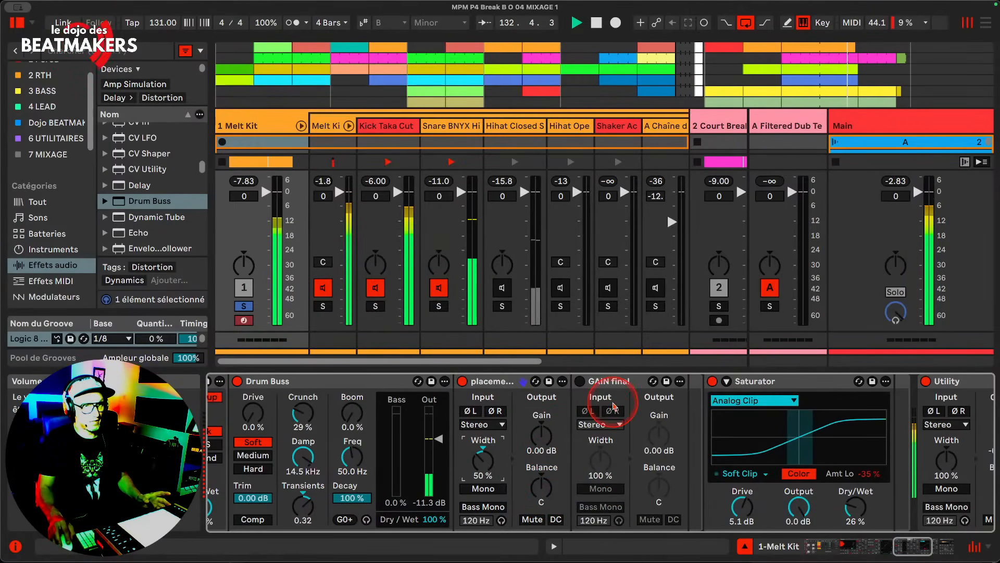
Enable the GAIN final utility, reset the snare's peak indicator and set the utility's output gain to -5.56 dB
{"action": "left_click", "coordinate": [580, 382]}
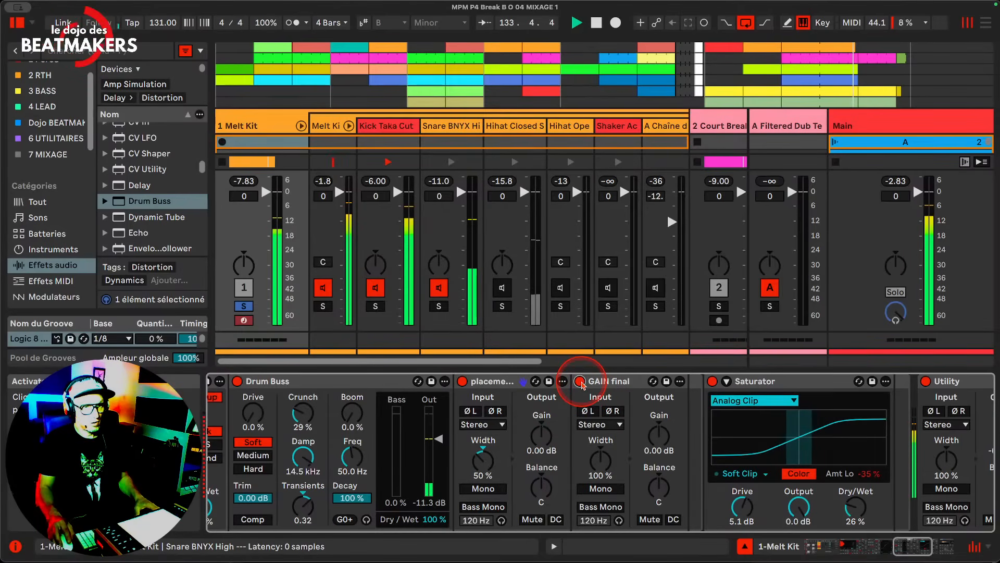
{"action": "left_click", "coordinate": [442, 181]}
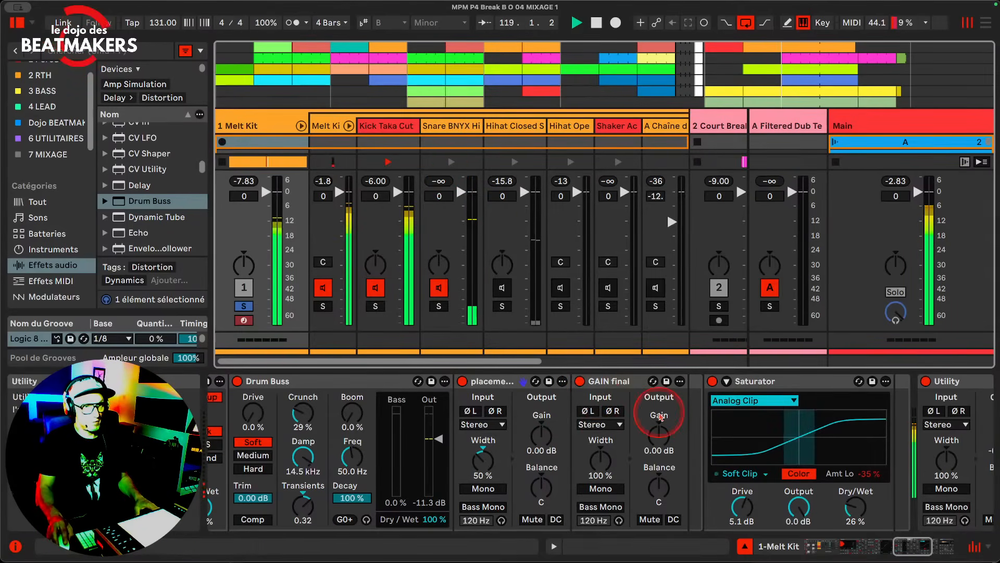
{"action": "left_click_drag", "start_coordinate": [661, 431], "coordinate": [660, 469]}
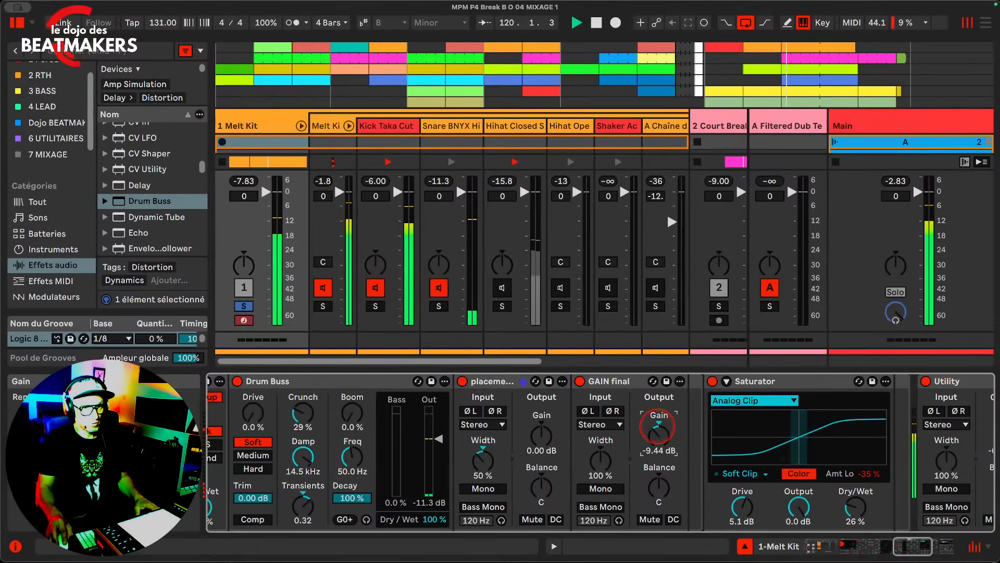
{"action": "scroll", "coordinate": [678, 422], "scroll_direction": "right", "scroll_amount": 8}
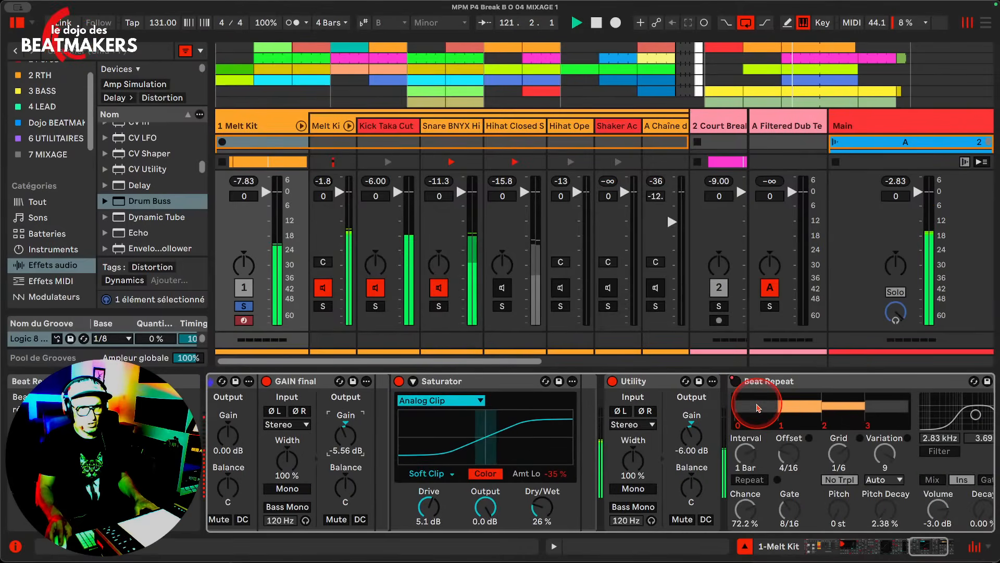
{"action": "scroll", "coordinate": [631, 412], "scroll_direction": "left", "scroll_amount": 9}
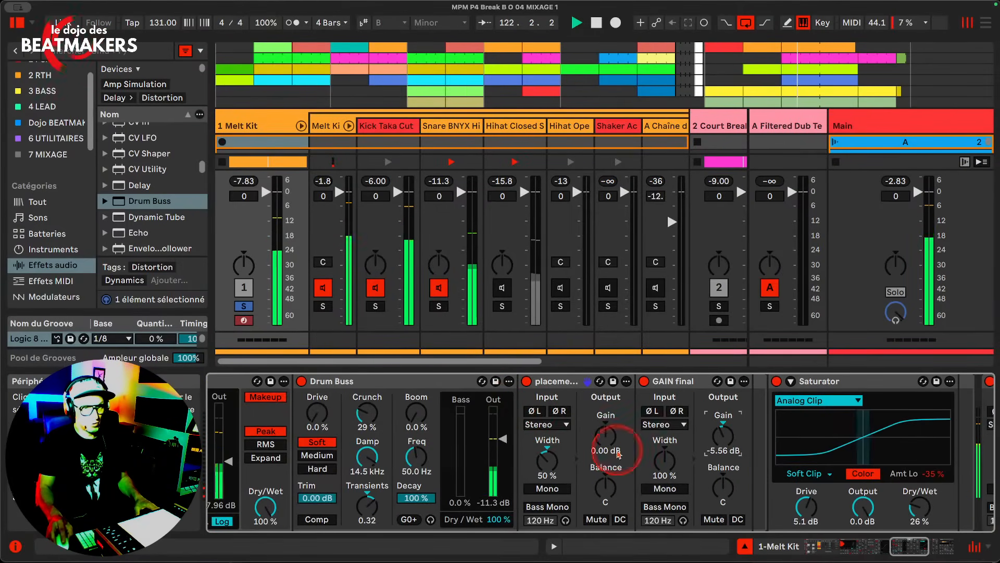